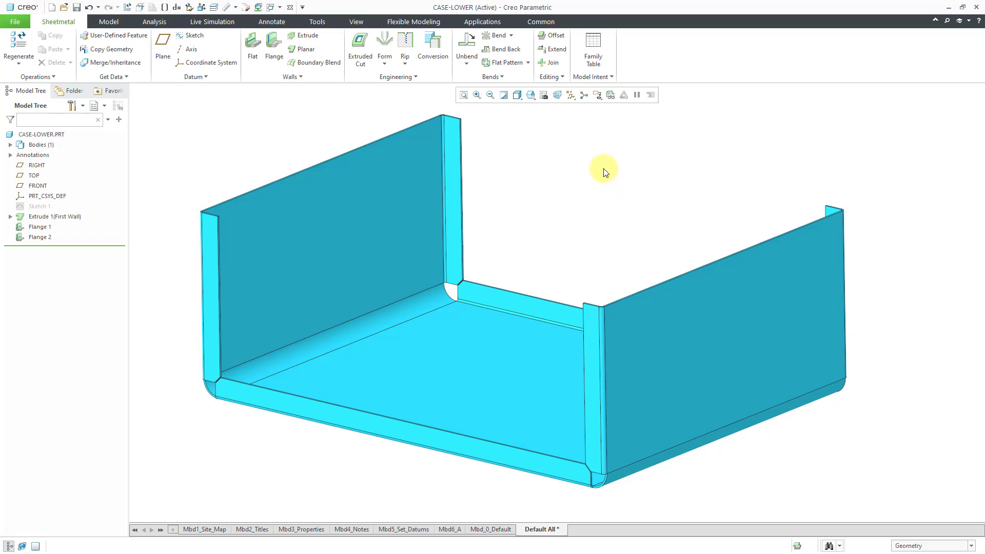
Start a Punch Form and load open_flat_louver_form_inch.prt from the Punch Form Library.
left_click(386, 65)
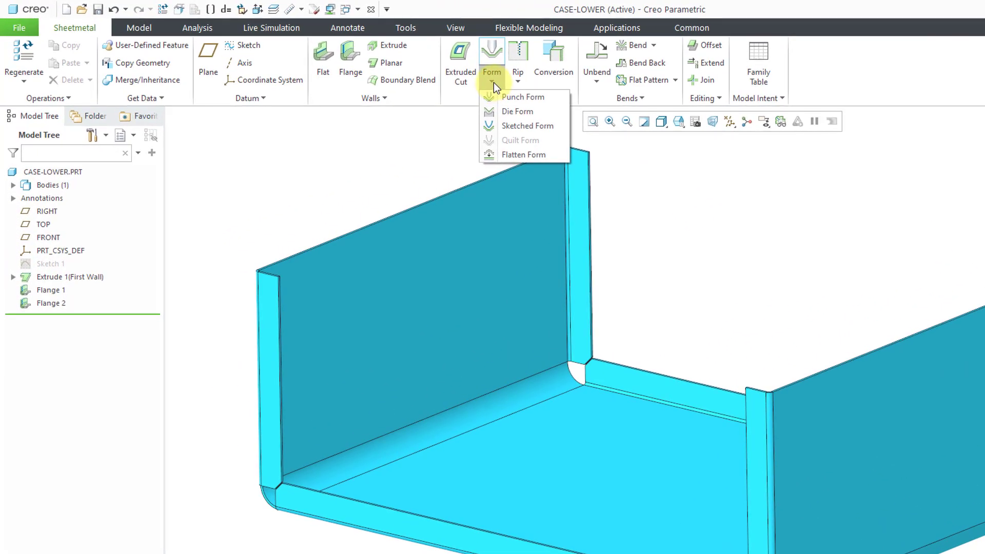
left_click(521, 101)
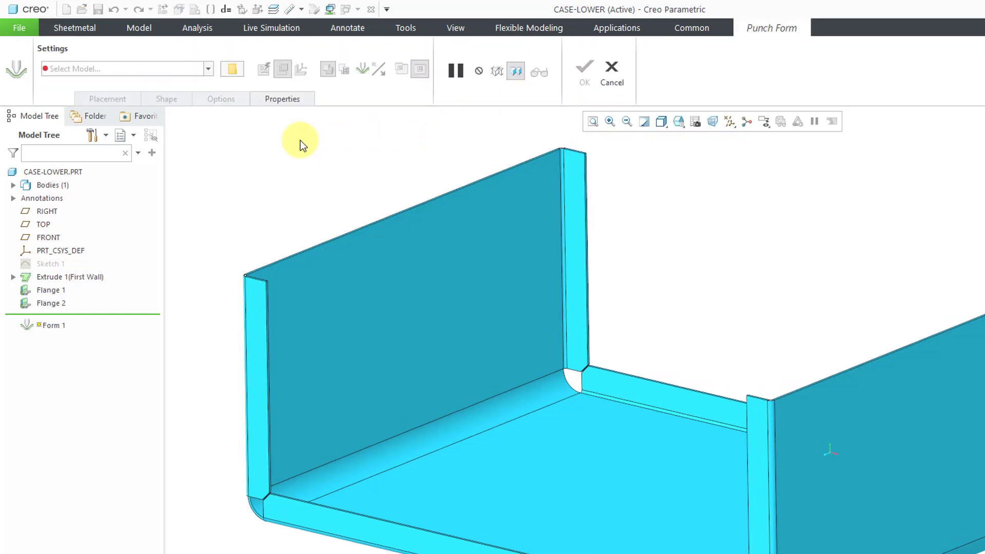
left_click(208, 69)
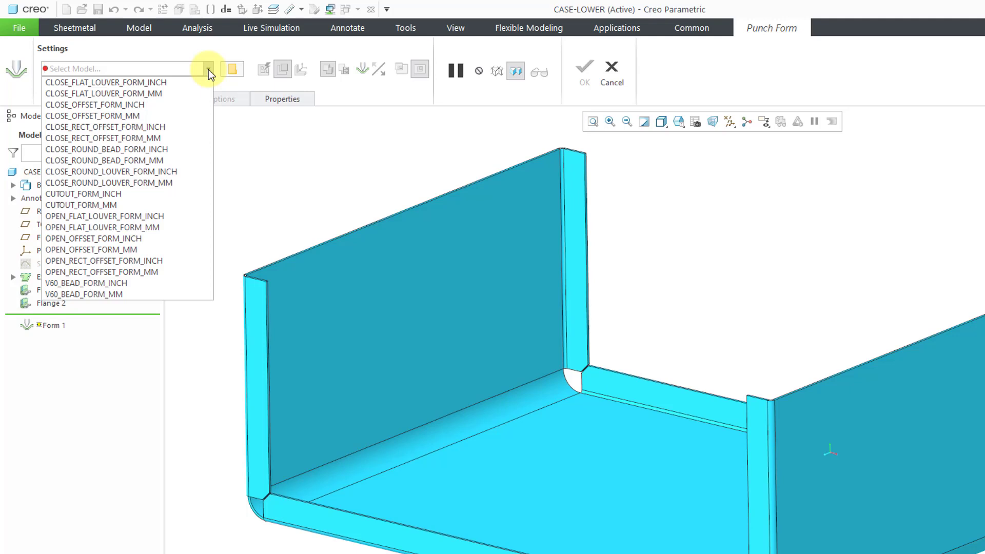
left_click(208, 70)
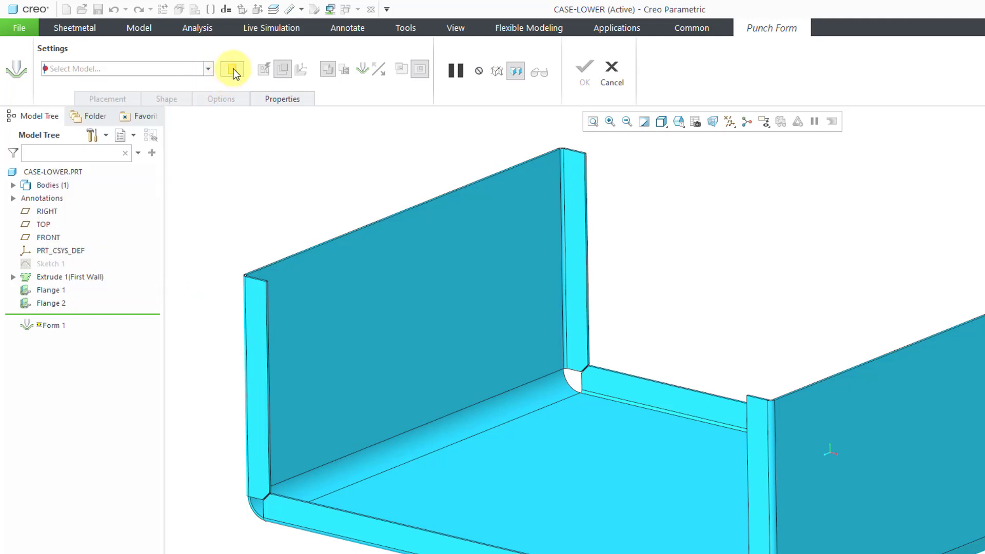
left_click(233, 72)
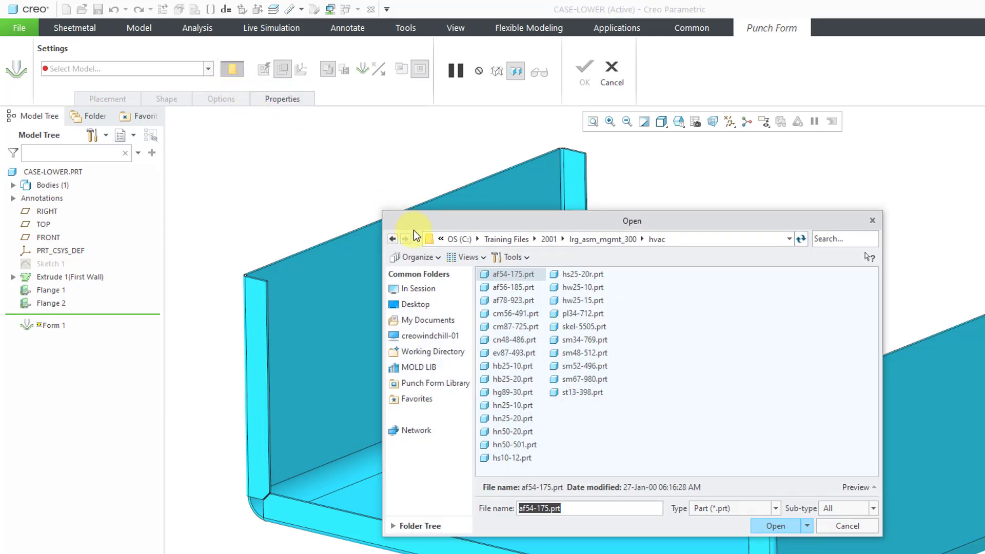
left_click(435, 381)
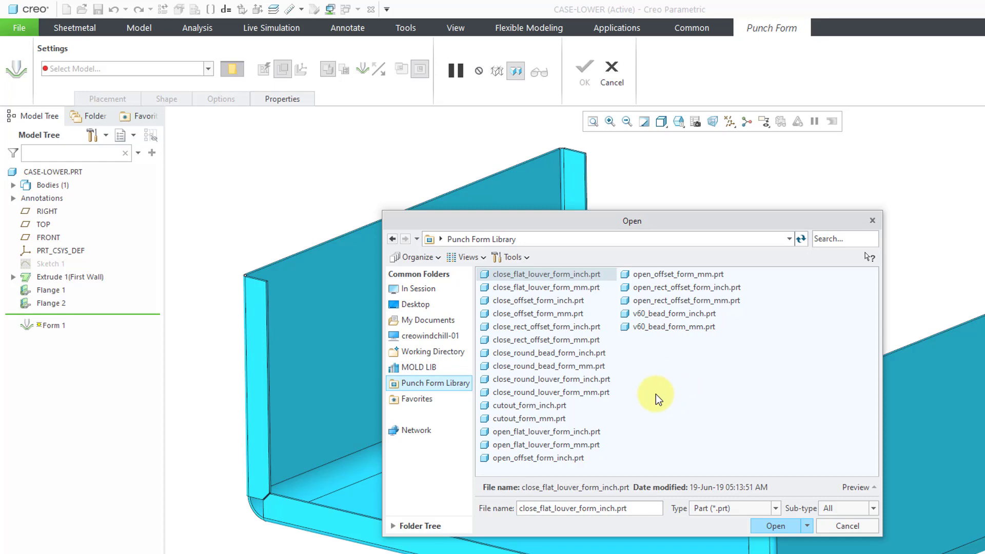
double_click(567, 432)
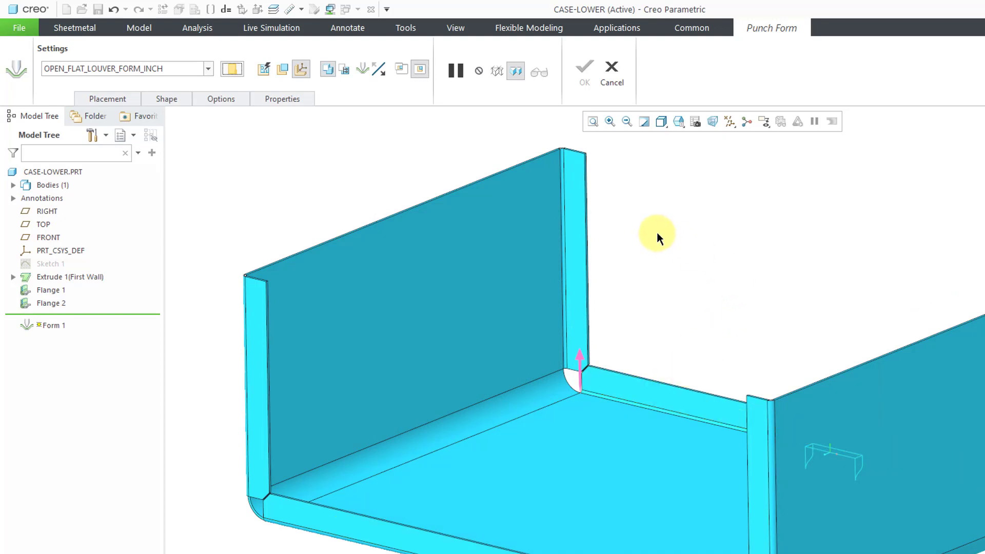
Place the louver on the side wall's outer face, with the adjacent narrow vertical flange and the wall's top edge surface as offset references.
left_click(128, 97)
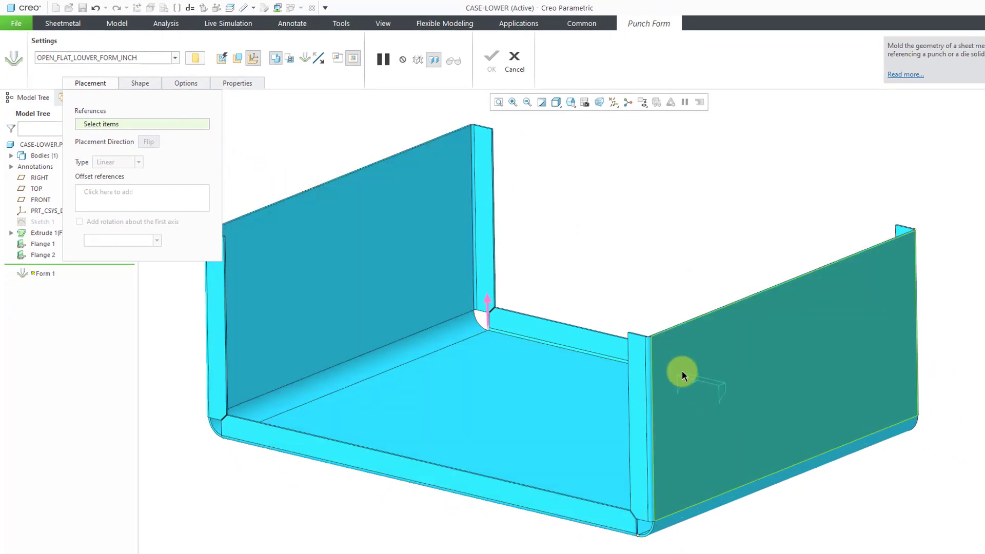
left_click(681, 364)
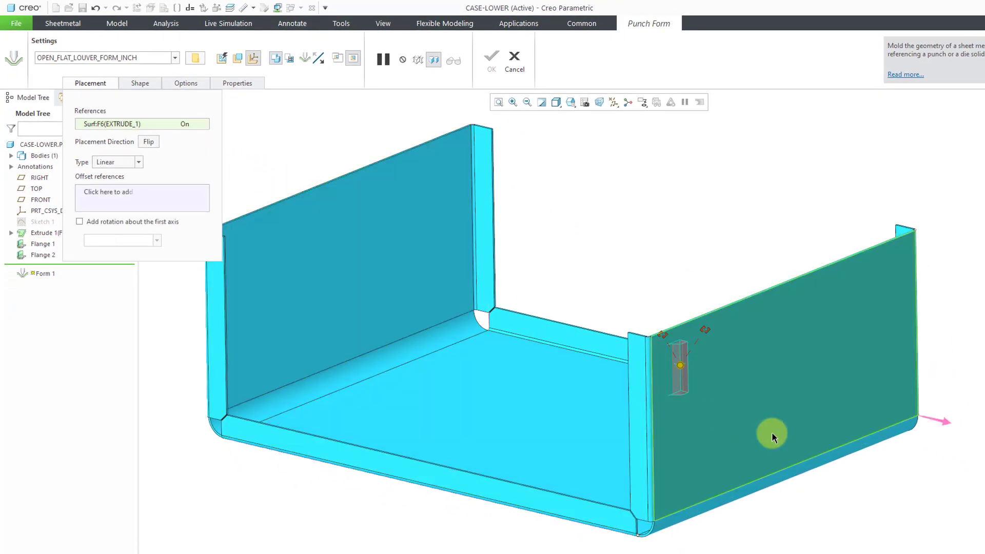
middle_click_drag(699, 378, 688, 468, "ctrl")
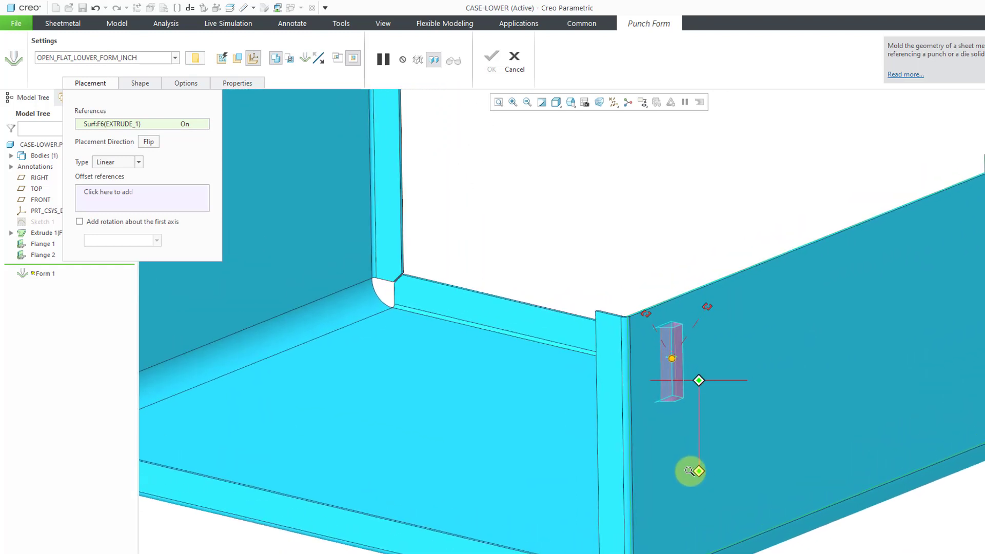
right_click(660, 246)
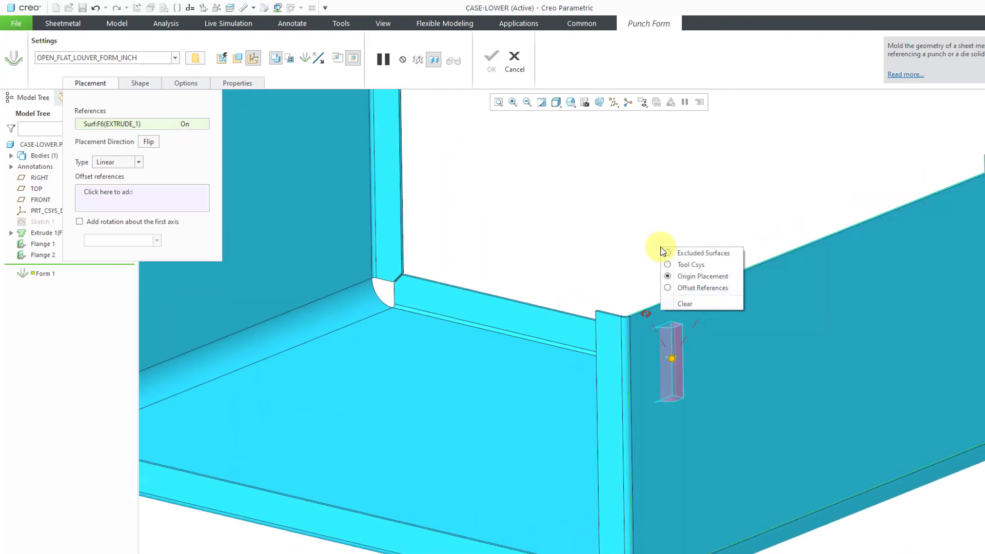
left_click(698, 285)
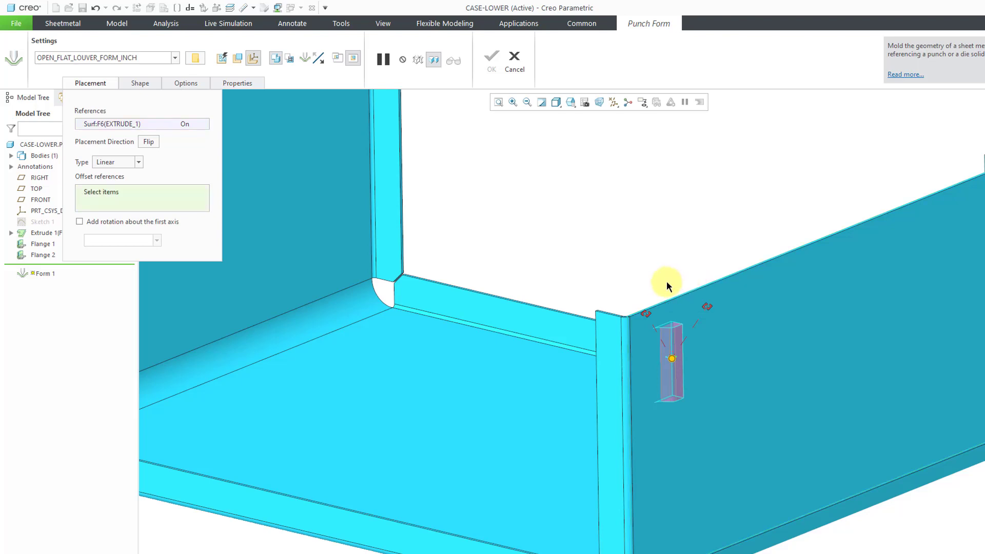
left_click(620, 373)
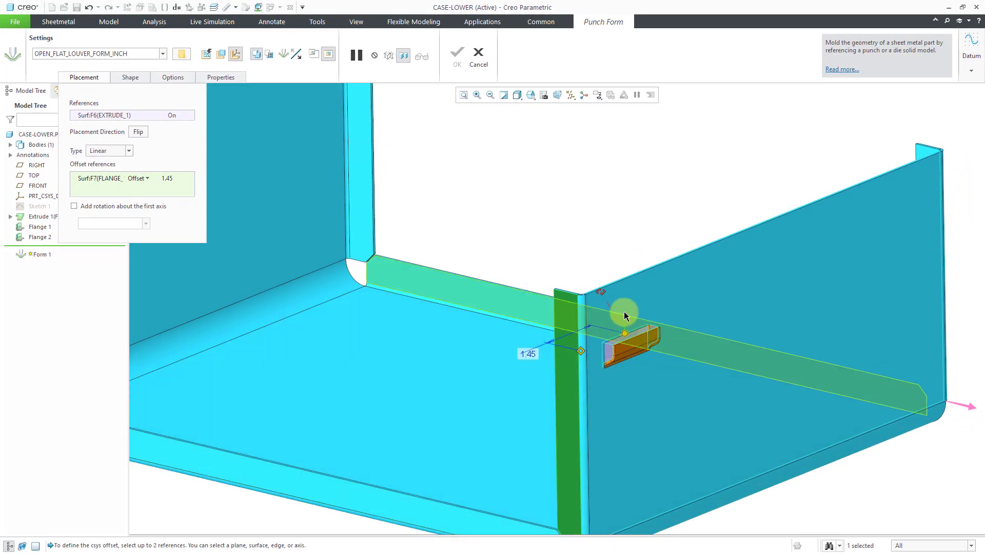
scroll(603, 289, "up", 5)
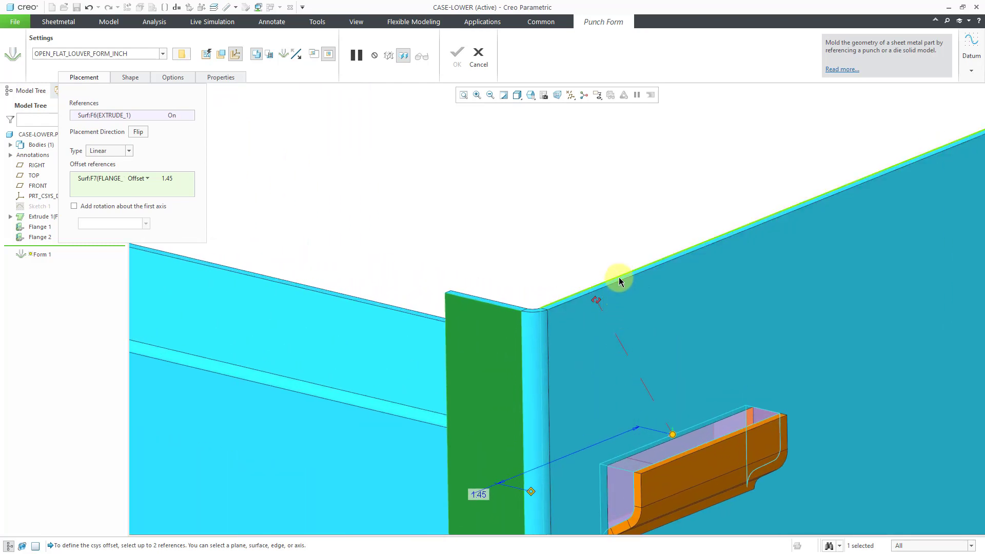
scroll(591, 276, "up", 3)
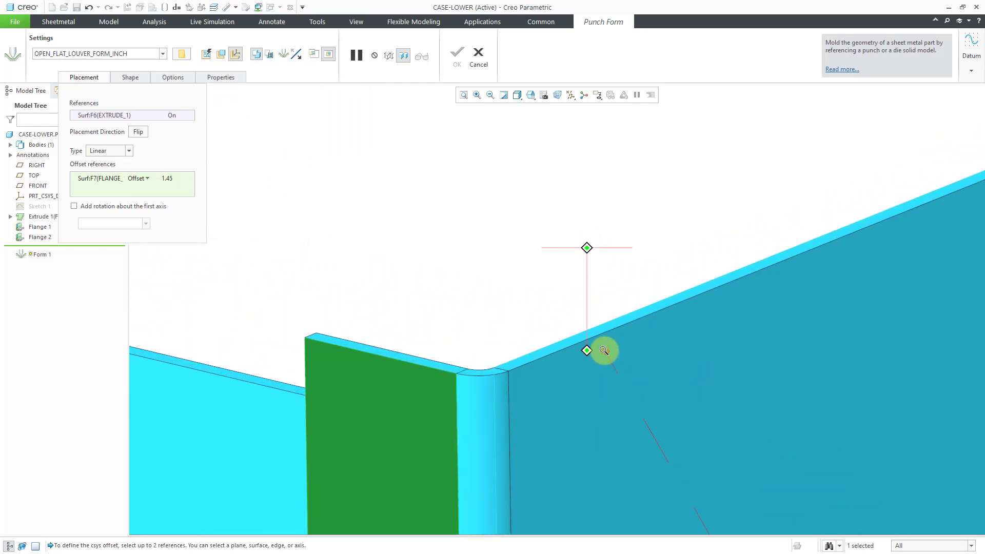
left_click(629, 318, "ctrl")
scroll(624, 312, "down", 4)
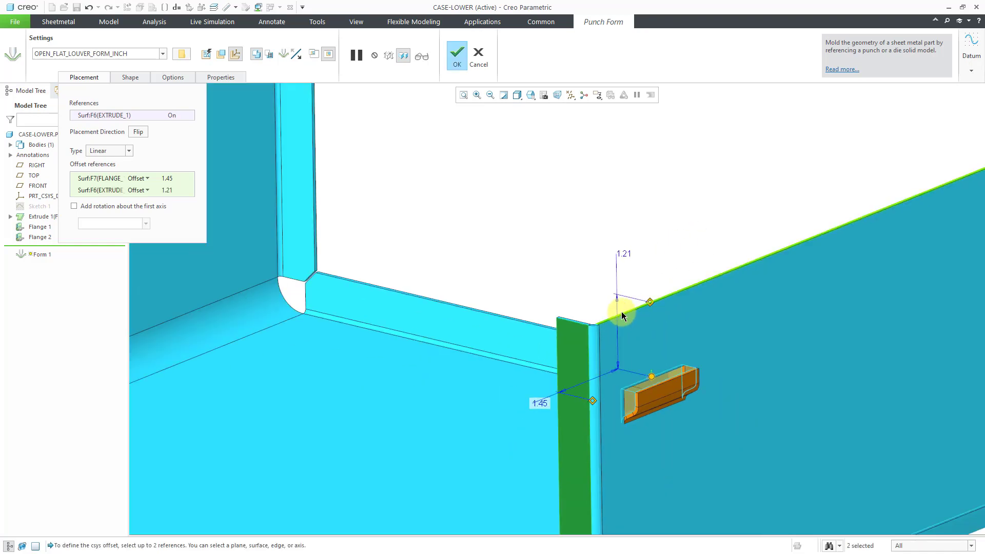
Add a rotation about the first axis to the louver placement and set it to 90 degrees.
left_click(75, 205)
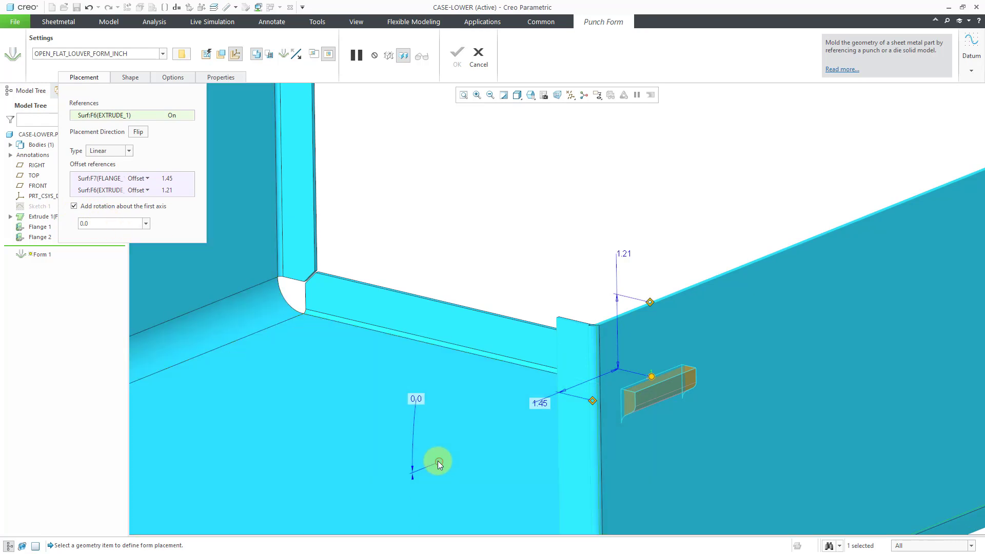
left_click_drag(438, 461, 656, 506)
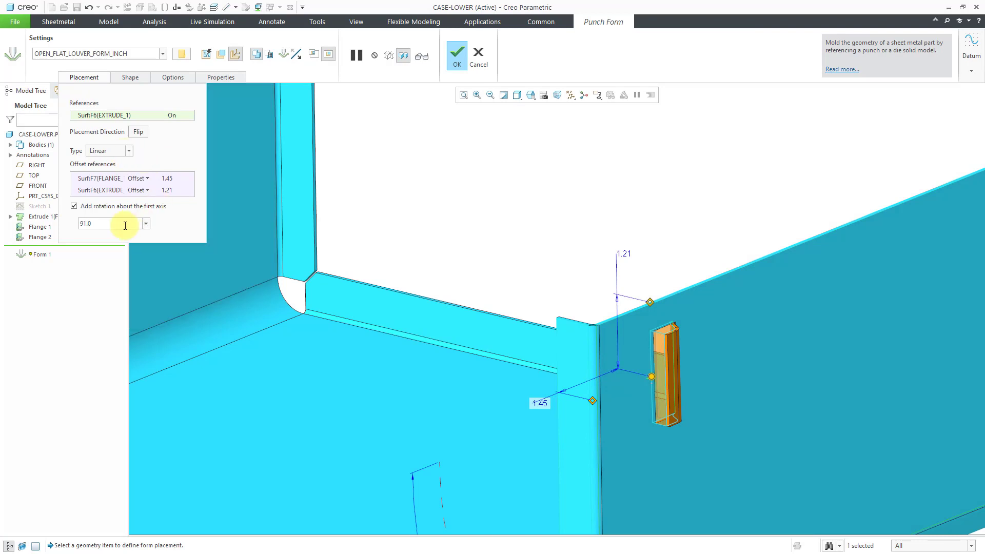
double_click(125, 224)
type("90")
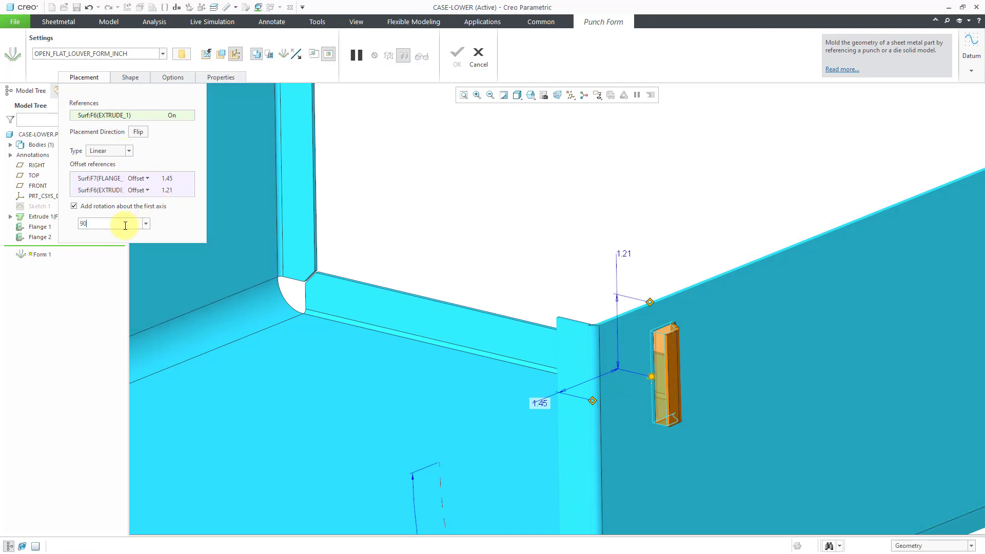
key("Return")
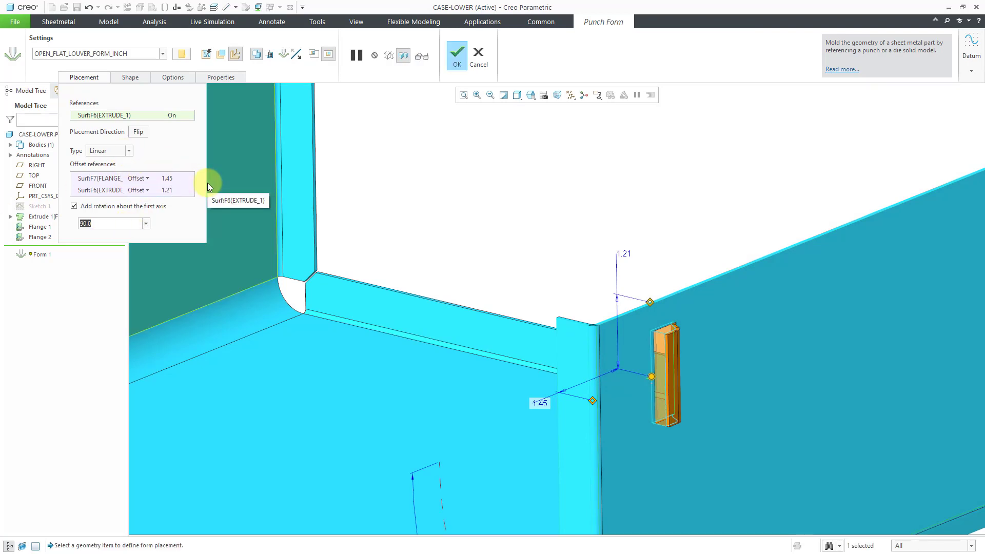
Set the louver's offsets from the wall's top edge and from the flange to 1.5 each, and complete the form.
double_click(628, 254)
type("1.5")
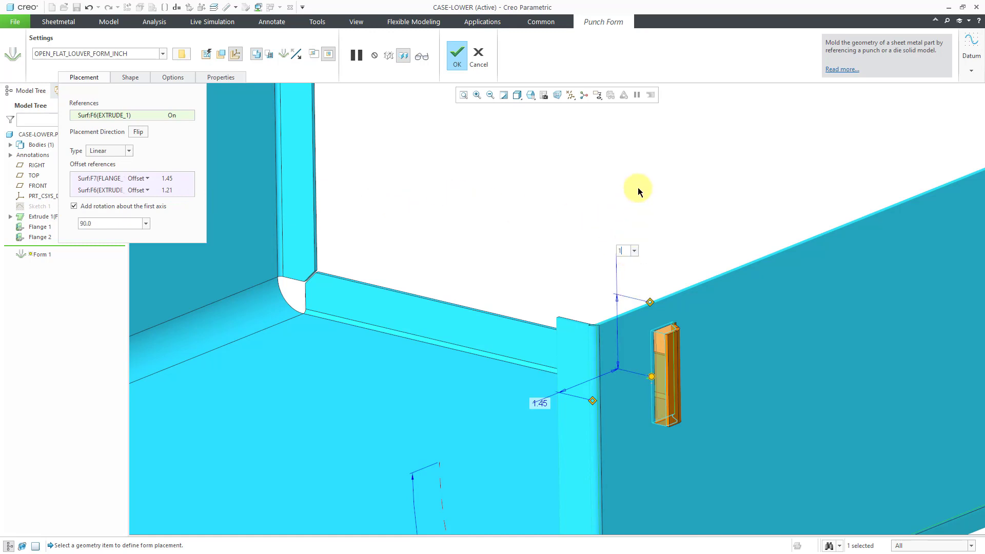
key("Return")
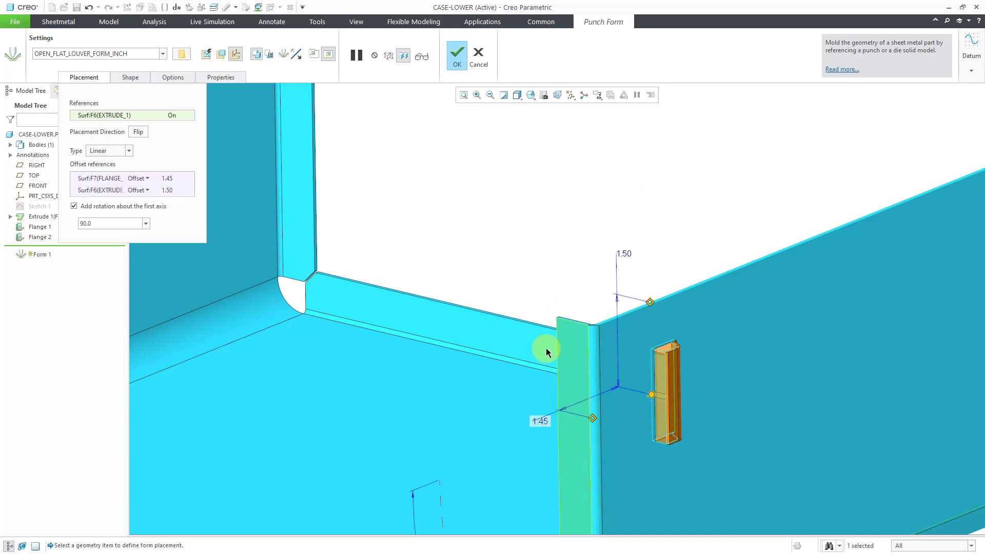
left_click(544, 424)
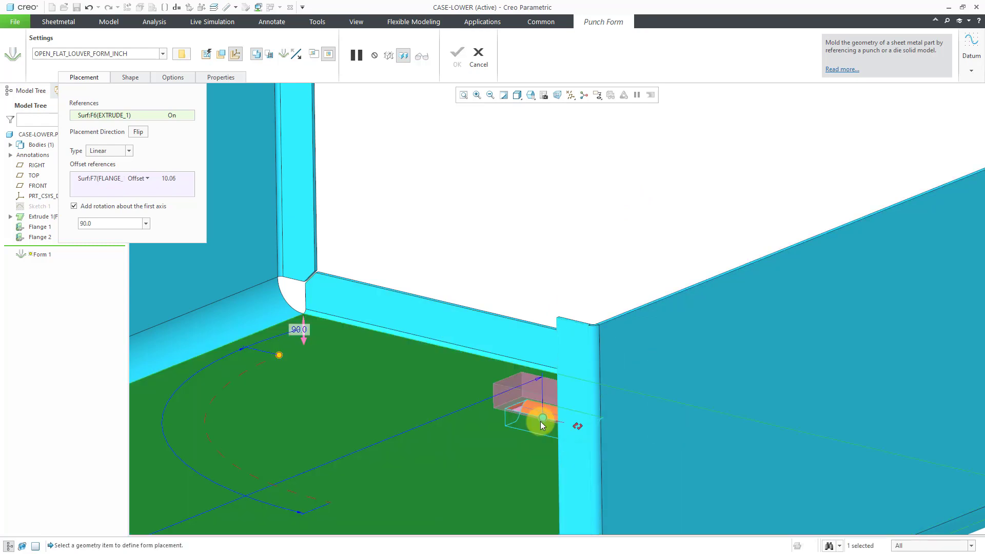
left_click(89, 7)
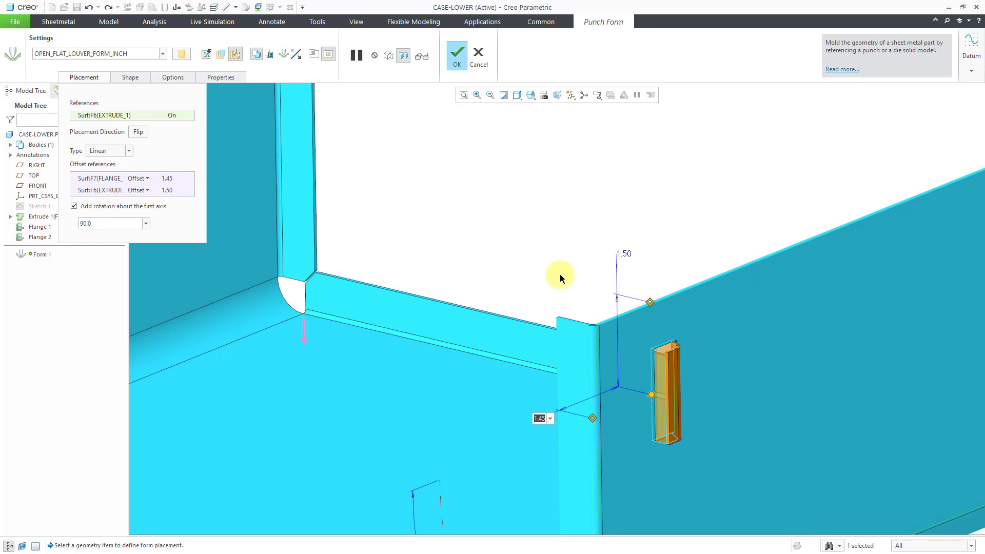
type("1.5")
key("Return")
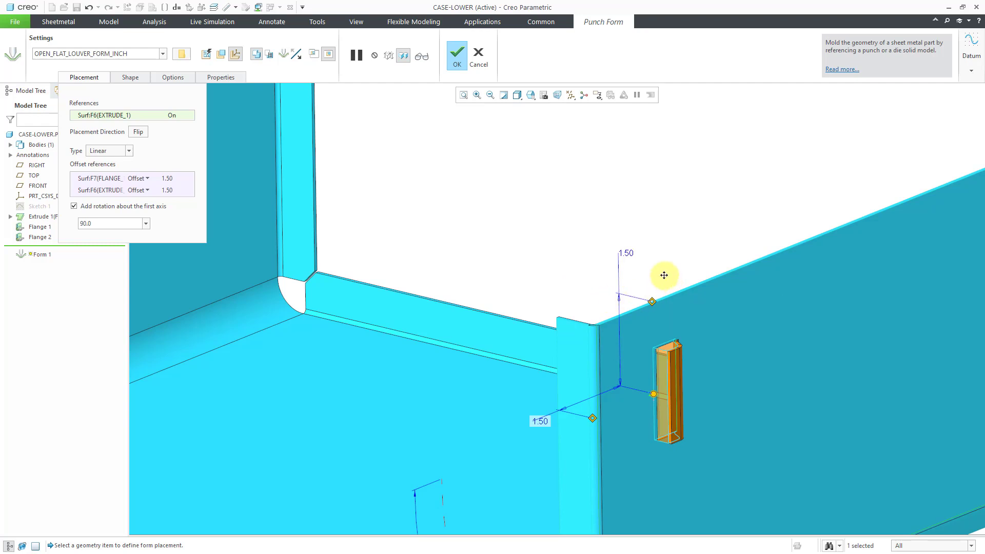
middle_click_drag(664, 275, 594, 421, "shift")
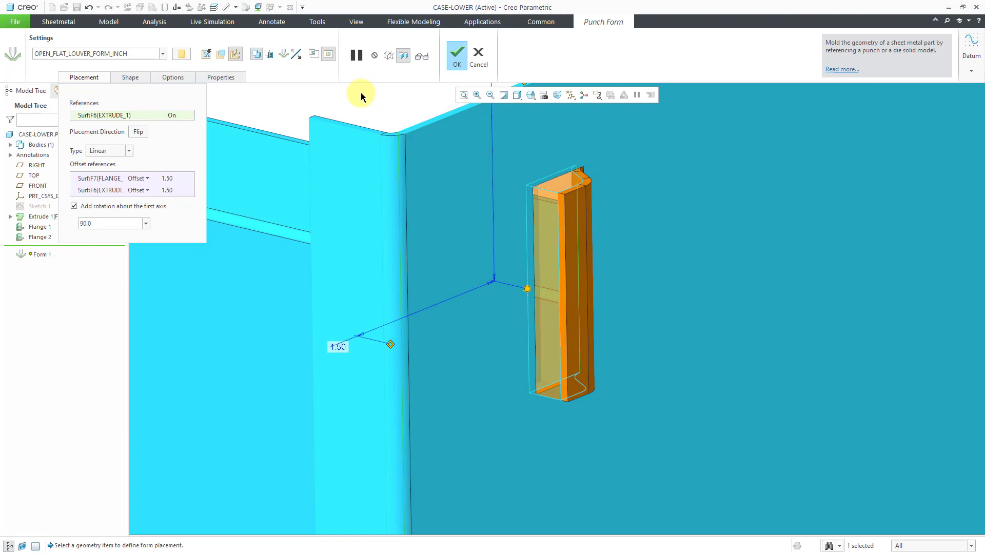
left_click(449, 59)
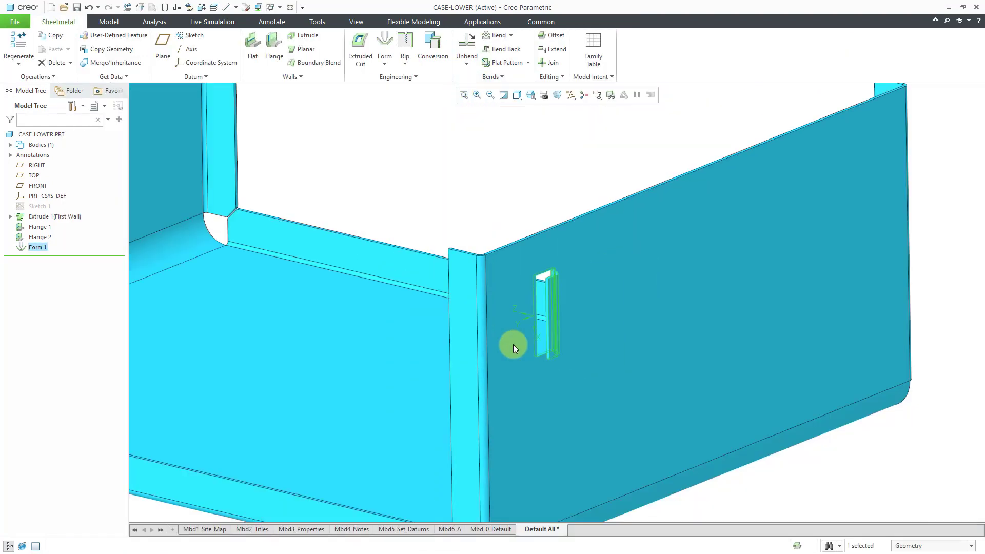
Start a Direction pattern of the louver form, using the side wall's top edge as the first direction.
mouse_move(501, 194)
middle_mouse_down()
mouse_move(510, 176)
mouse_move(510, 190)
middle_mouse_up()
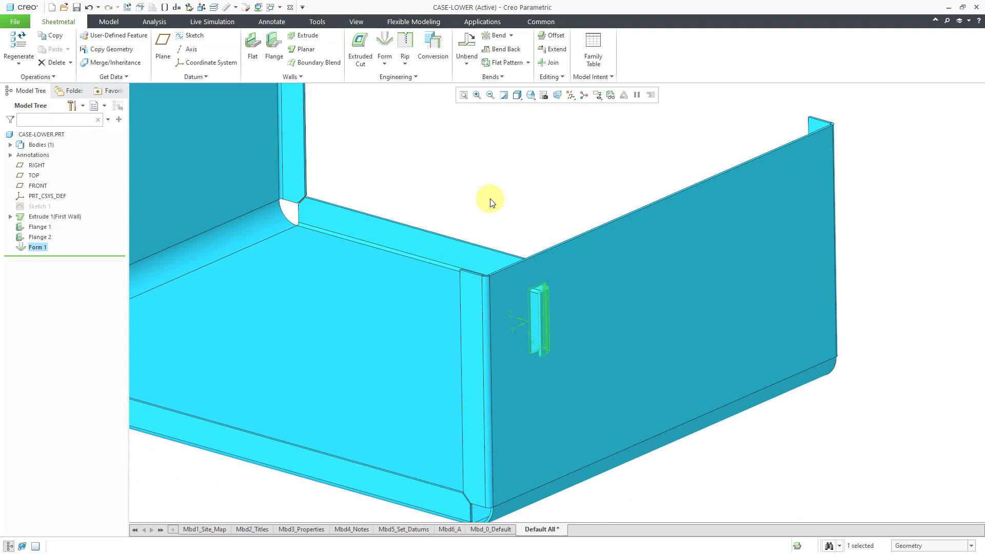
right_click(478, 179)
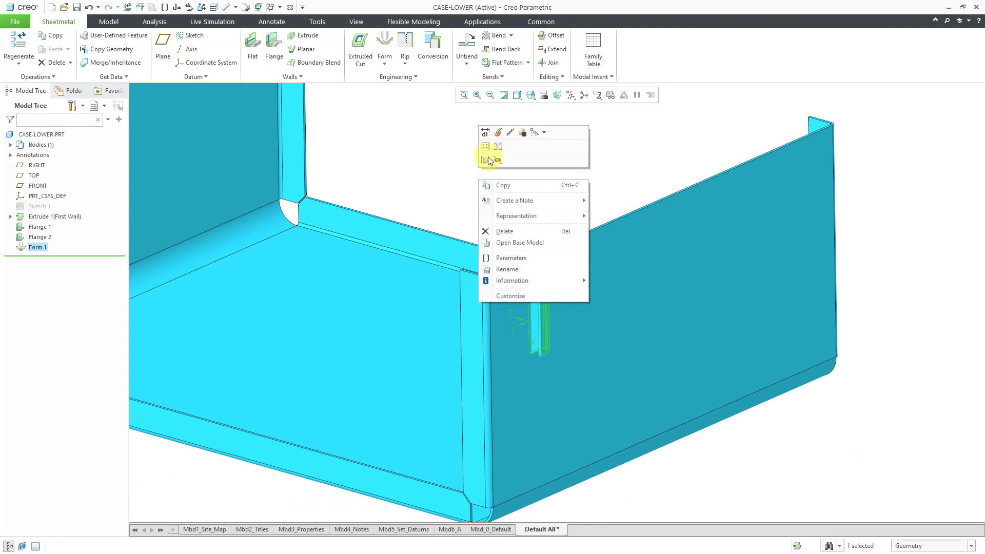
key("Escape")
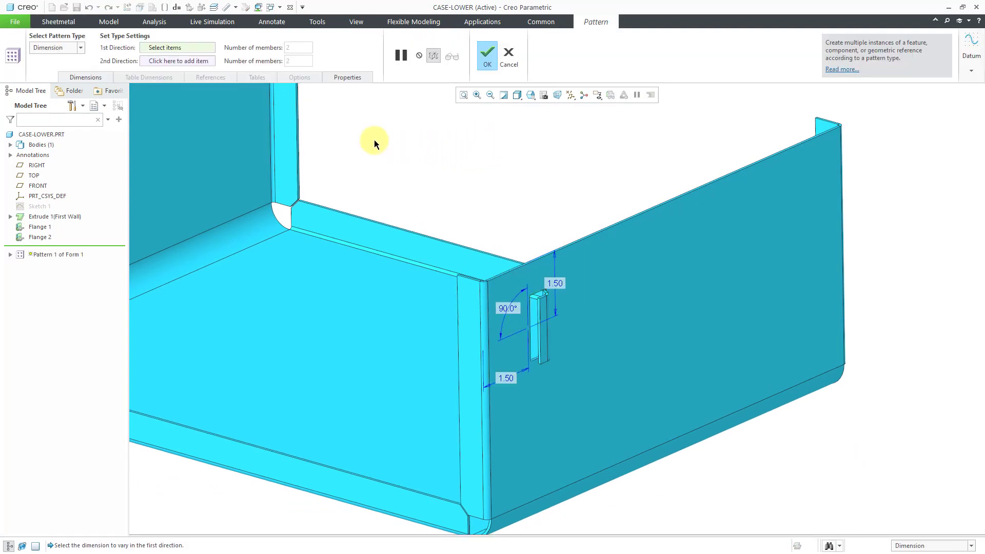
left_click(81, 48)
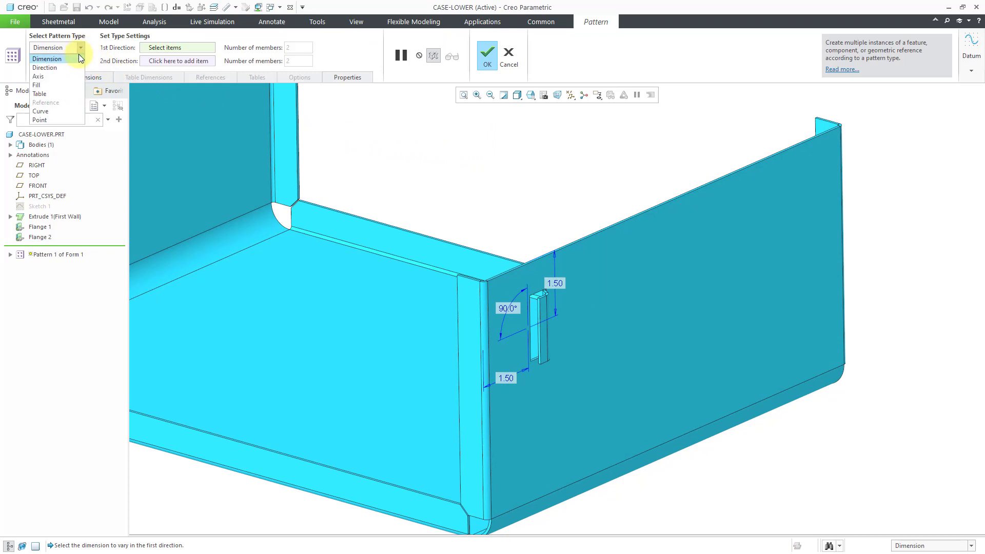
left_click(72, 66)
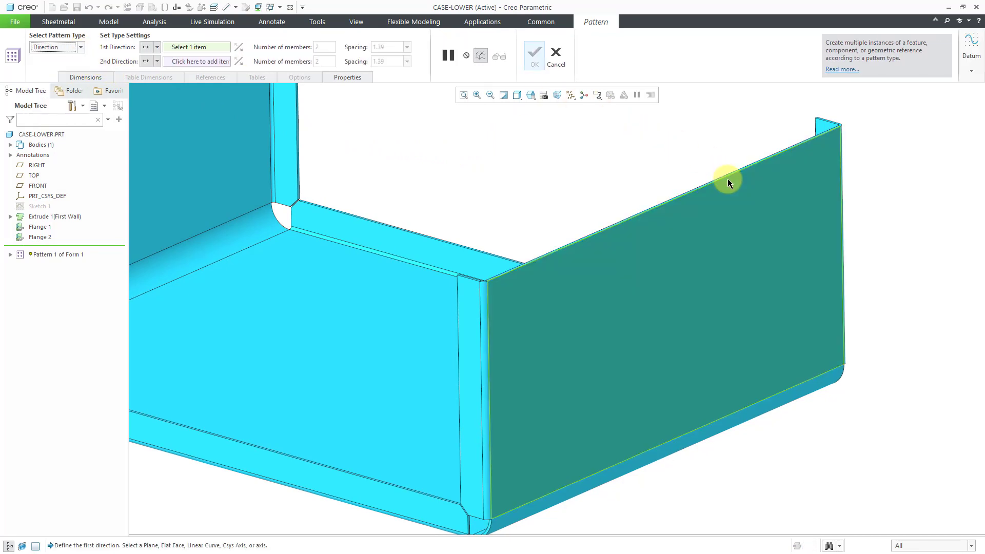
left_click(727, 177)
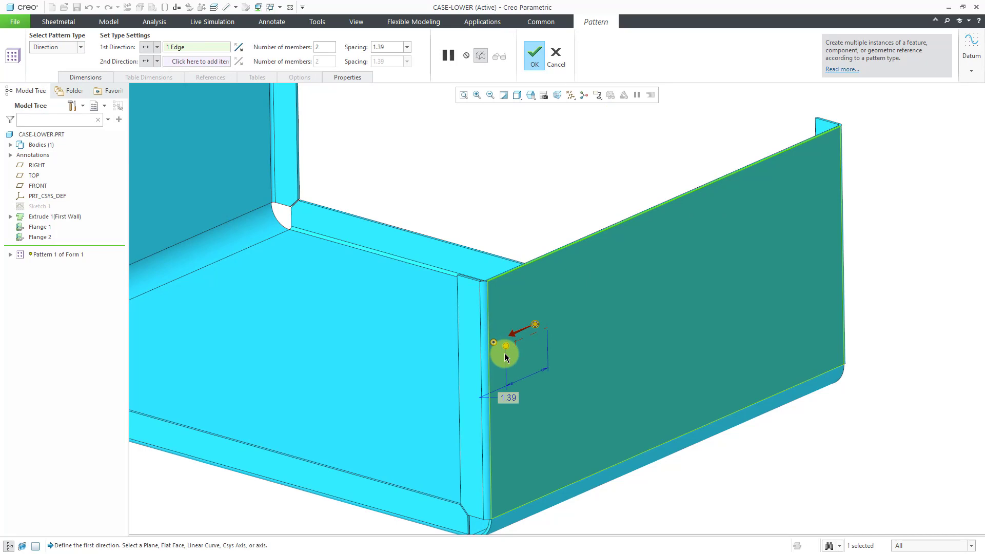
Point the pattern along the wall away from the flange, set 5 members at a spacing of 2, and complete it.
left_click_drag(505, 354, 594, 336)
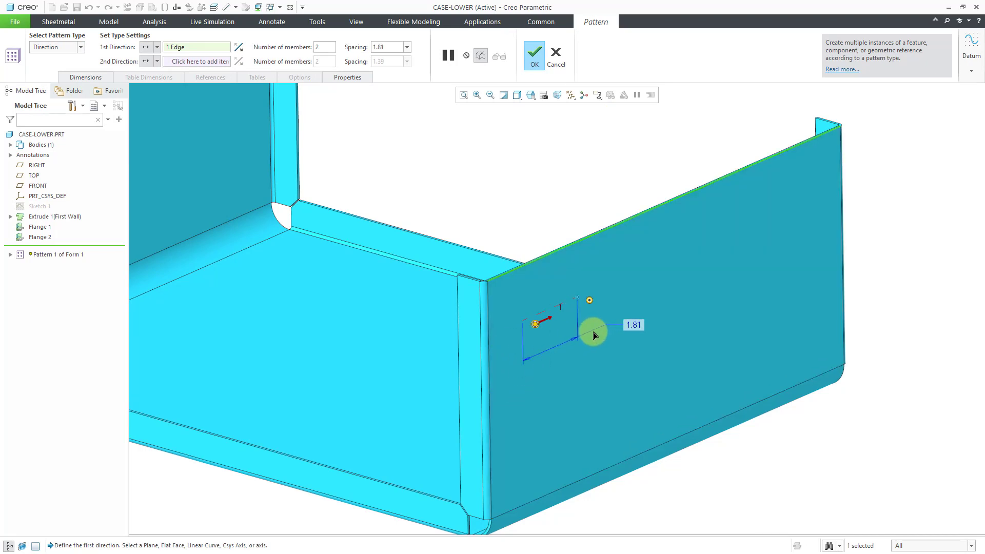
double_click(636, 326)
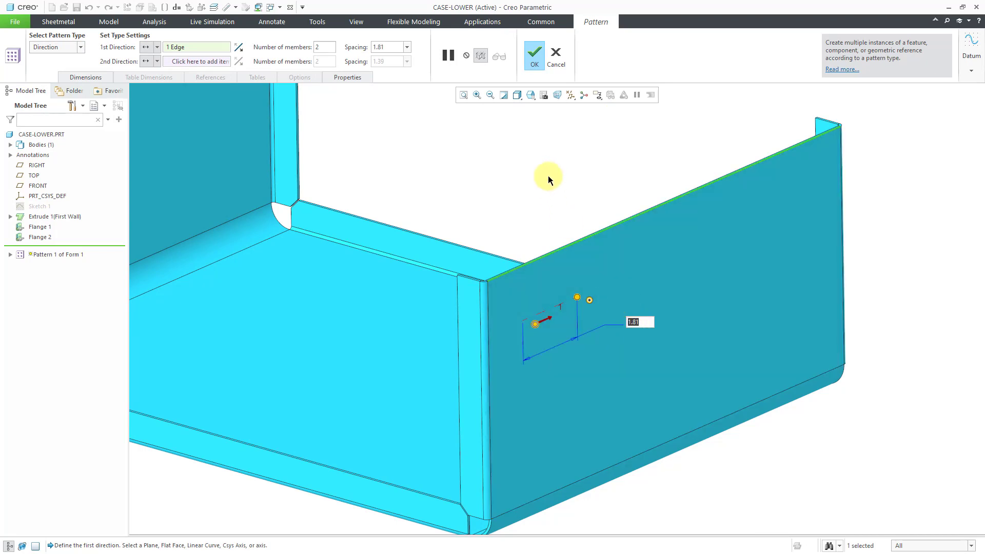
type("2")
key("Return")
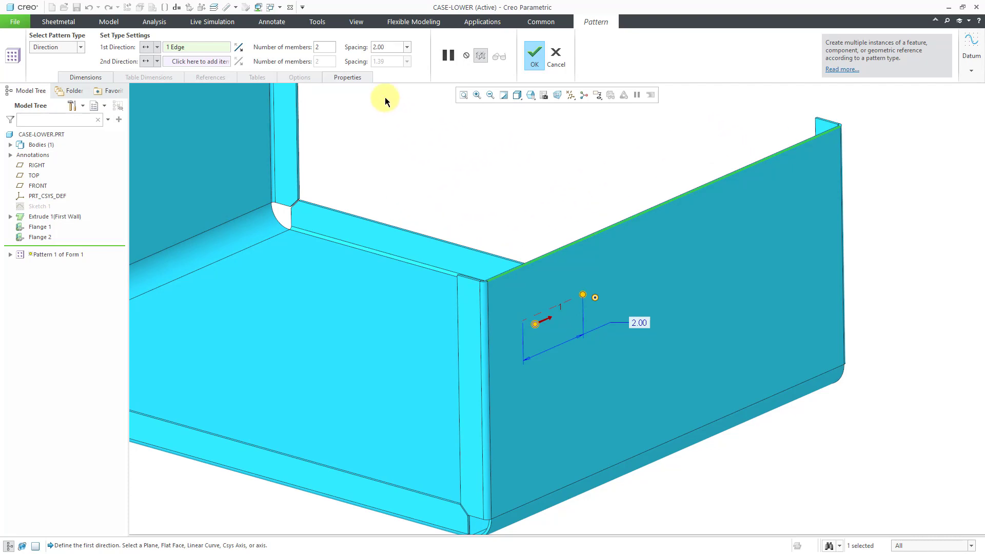
double_click(328, 46)
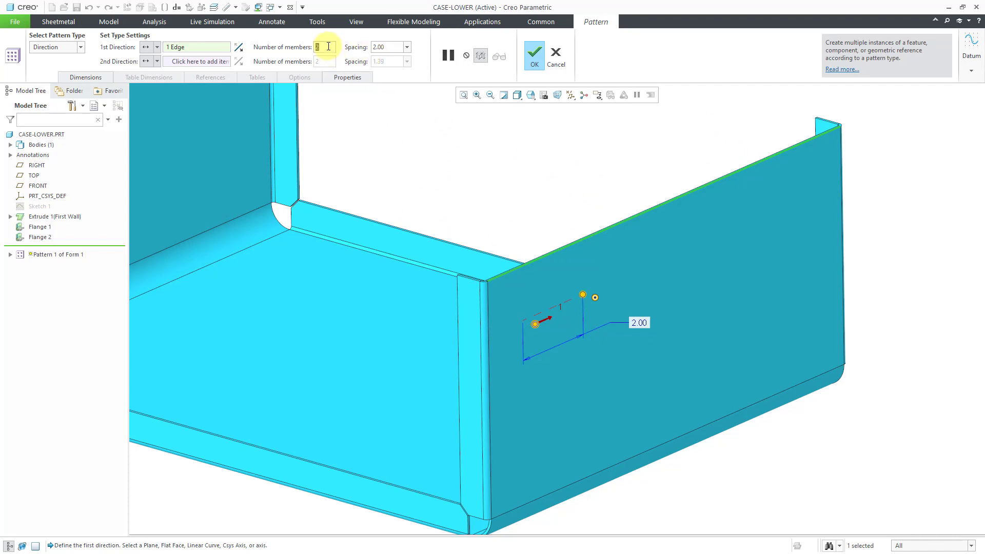
type("5")
key("Return")
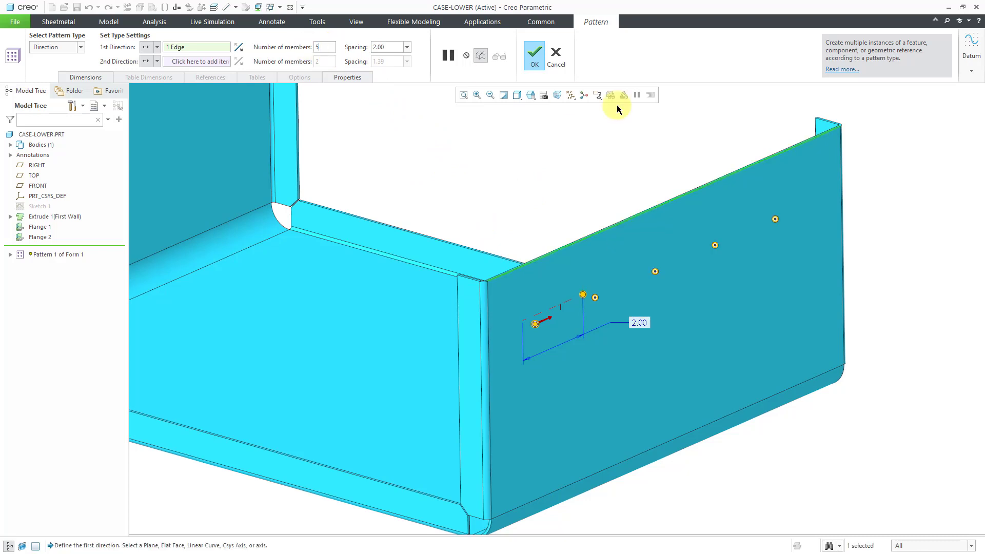
left_click(536, 65)
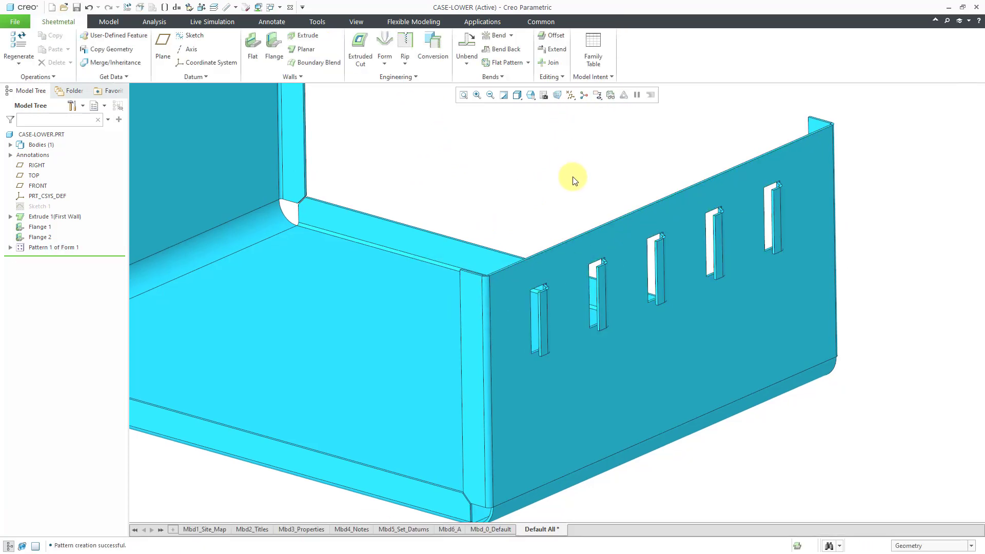
Redefine the first louver in the pattern and make it copy the form model using independent inheritance.
mouse_move(573, 191)
middle_mouse_down()
mouse_move(600, 180)
mouse_move(554, 175)
mouse_move(576, 193)
mouse_move(572, 185)
middle_mouse_up()
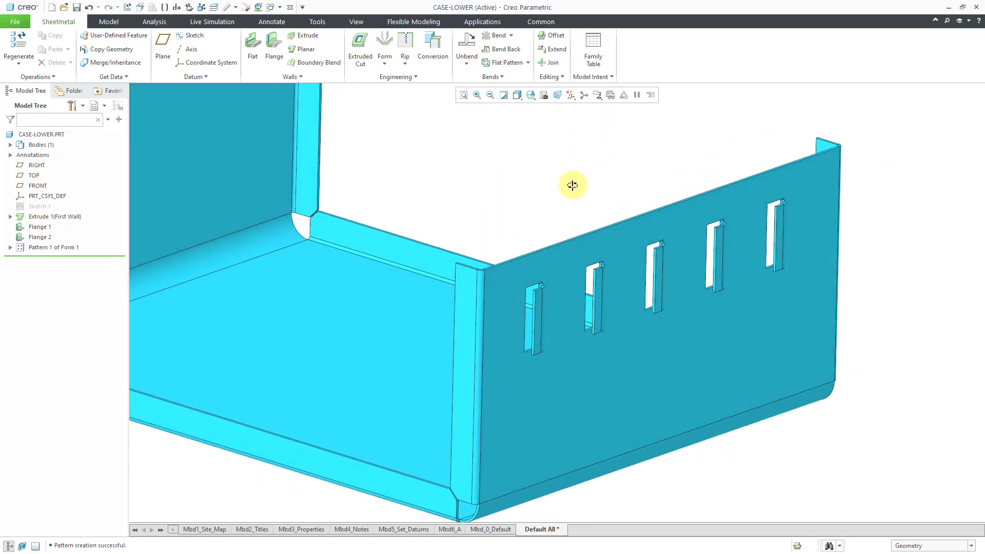
left_click(10, 247)
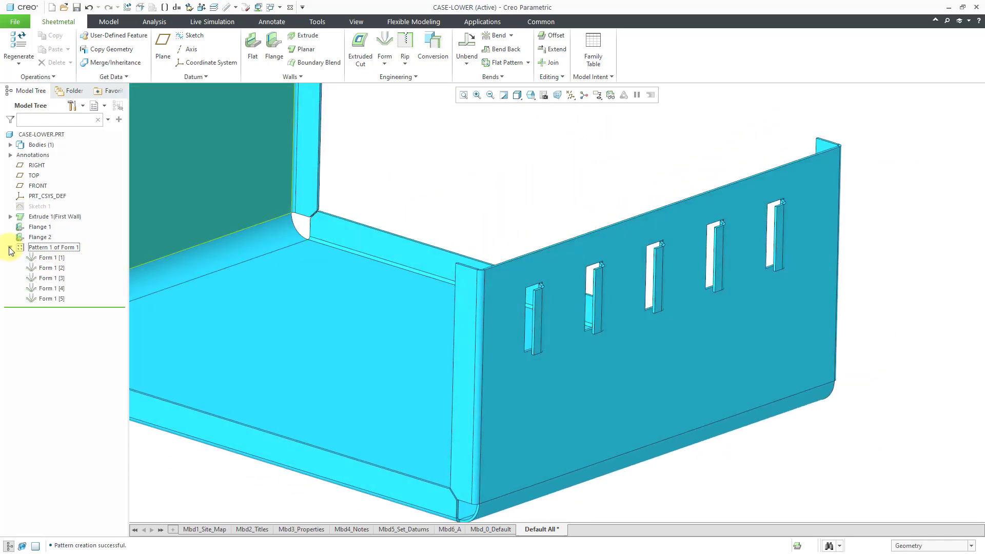
left_click(47, 258)
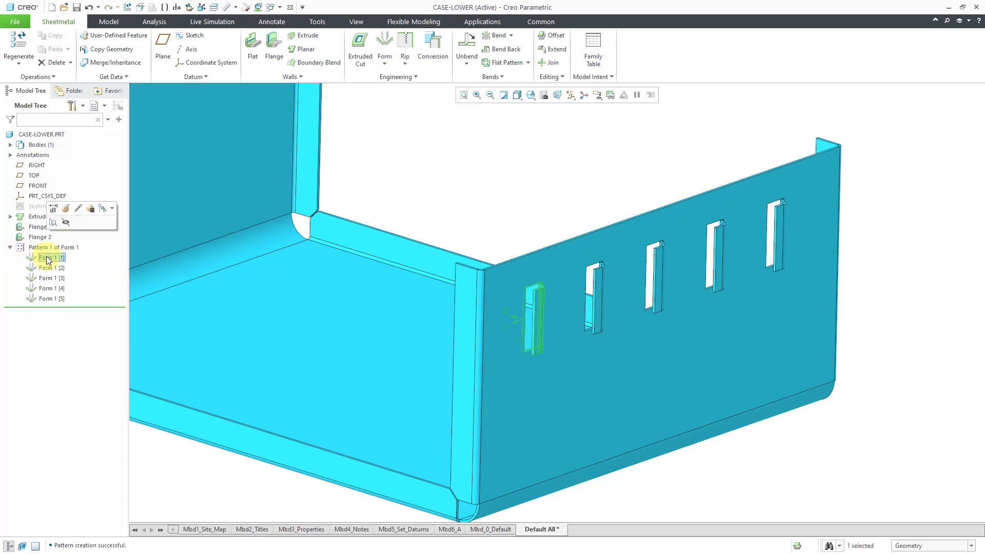
left_click(62, 209)
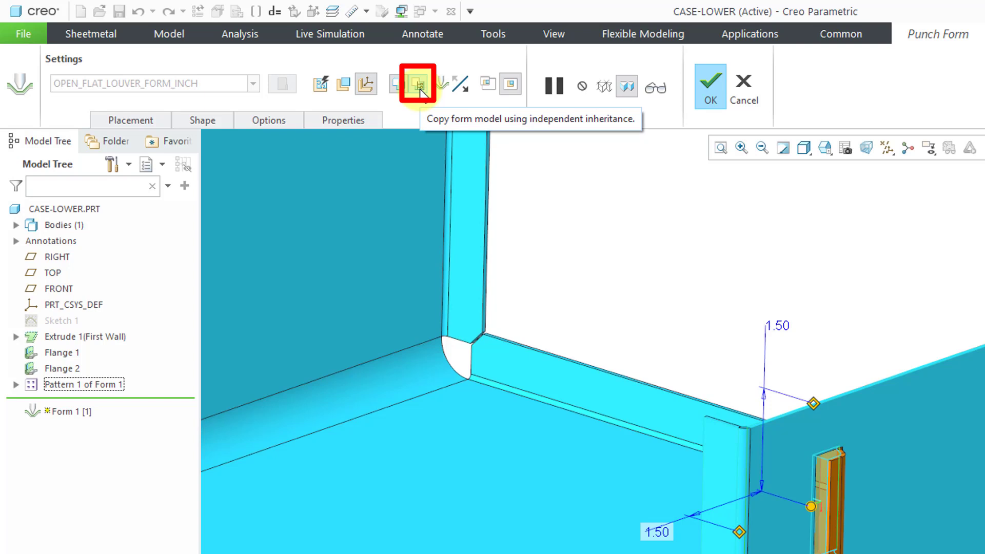
left_click(420, 87)
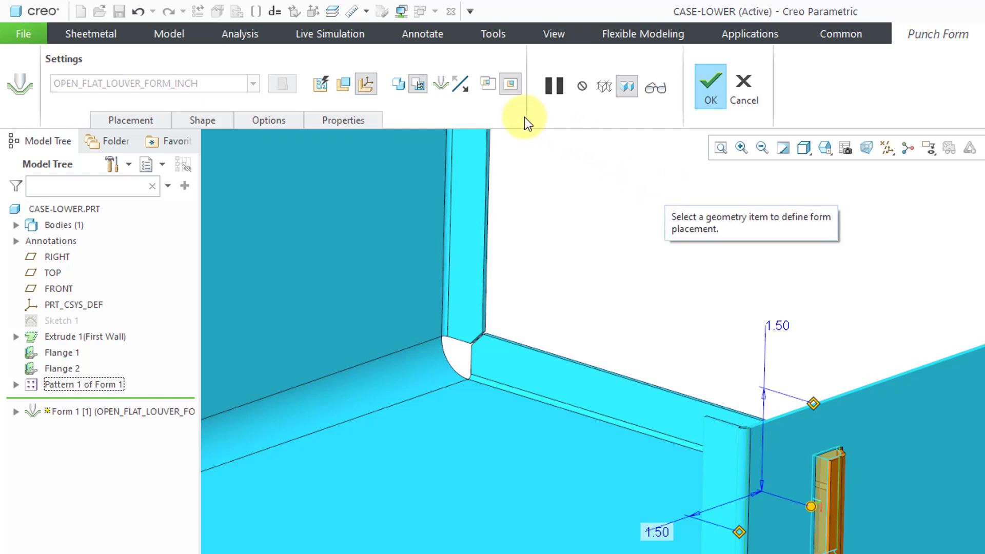
Open the Varied Items settings for the punch model and enlarge its preview window beside the dialog.
left_click(213, 122)
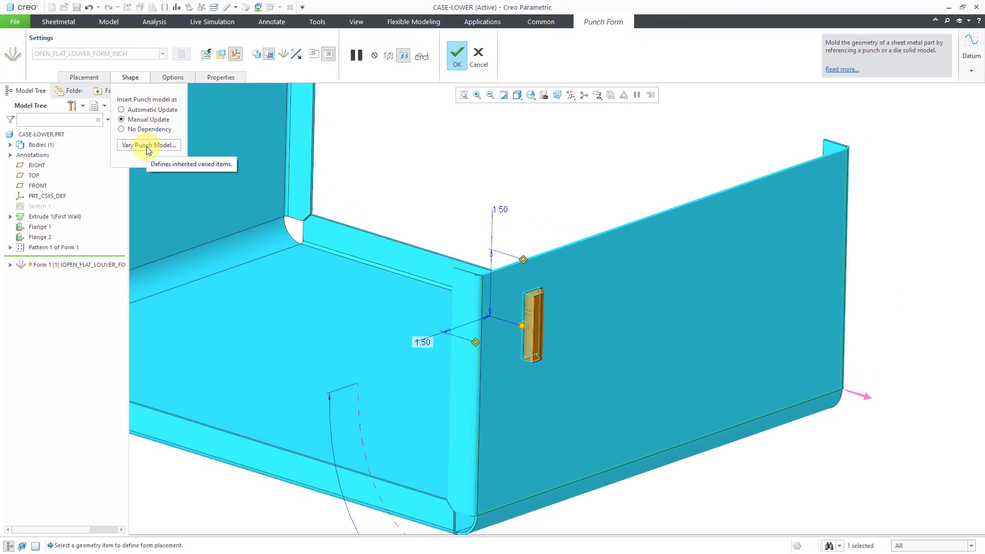
left_click(146, 146)
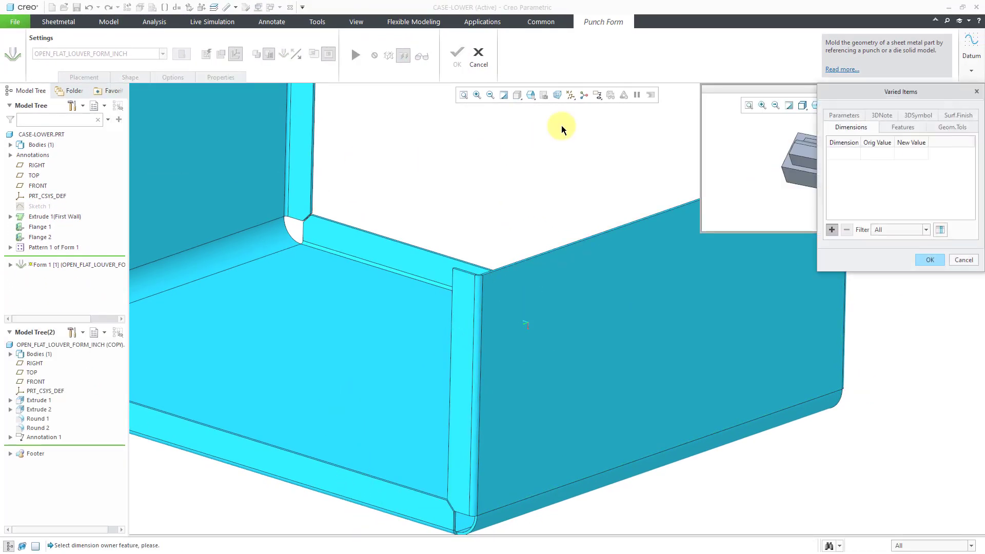
left_click_drag(881, 91, 643, 274)
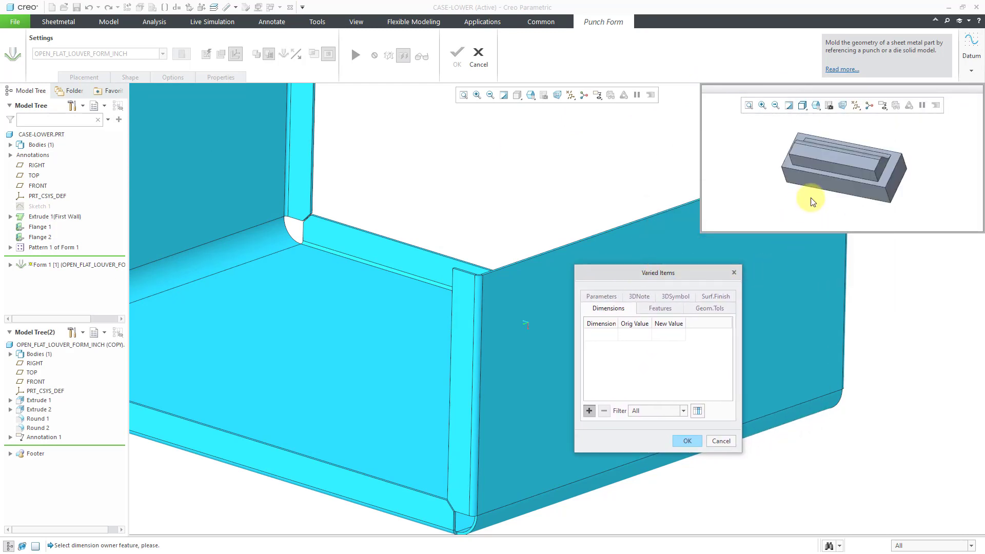
middle_click_drag(809, 191, 831, 190)
left_click_drag(709, 275, 595, 190)
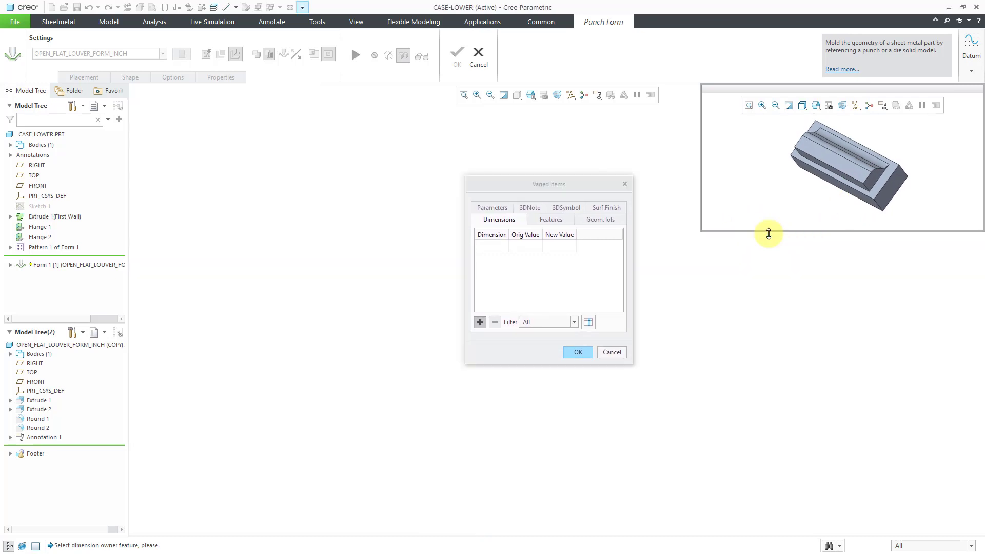
left_click_drag(767, 232, 749, 404)
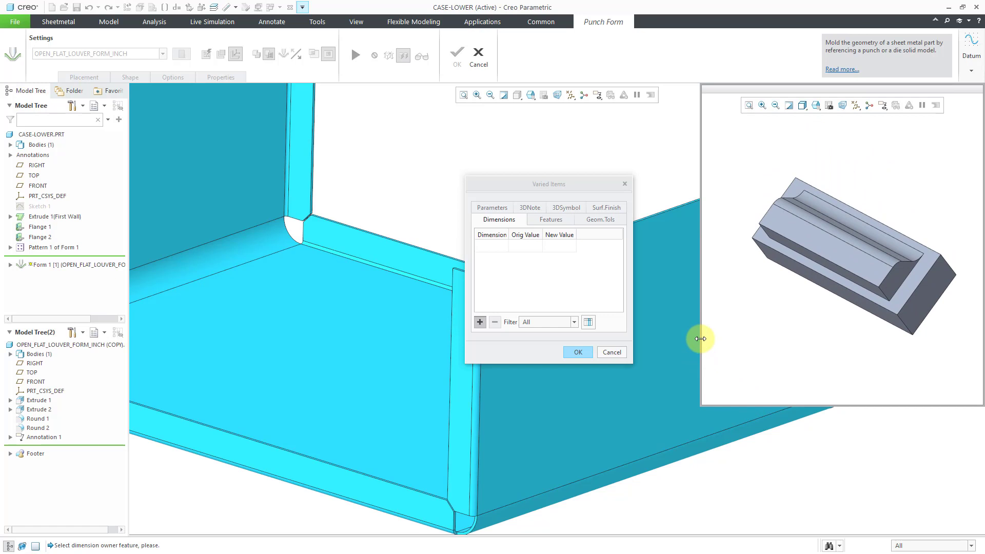
left_click_drag(700, 339, 641, 336)
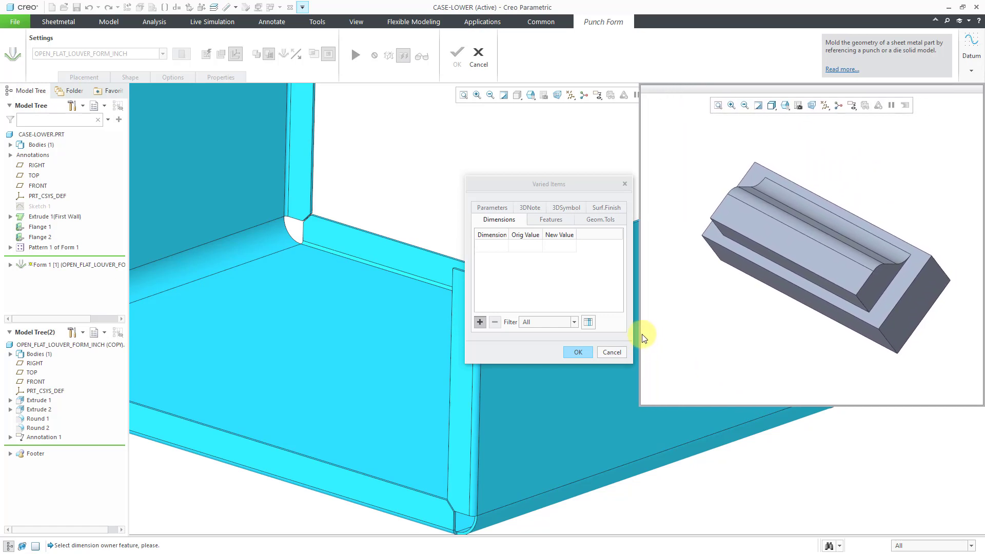
left_click(555, 187)
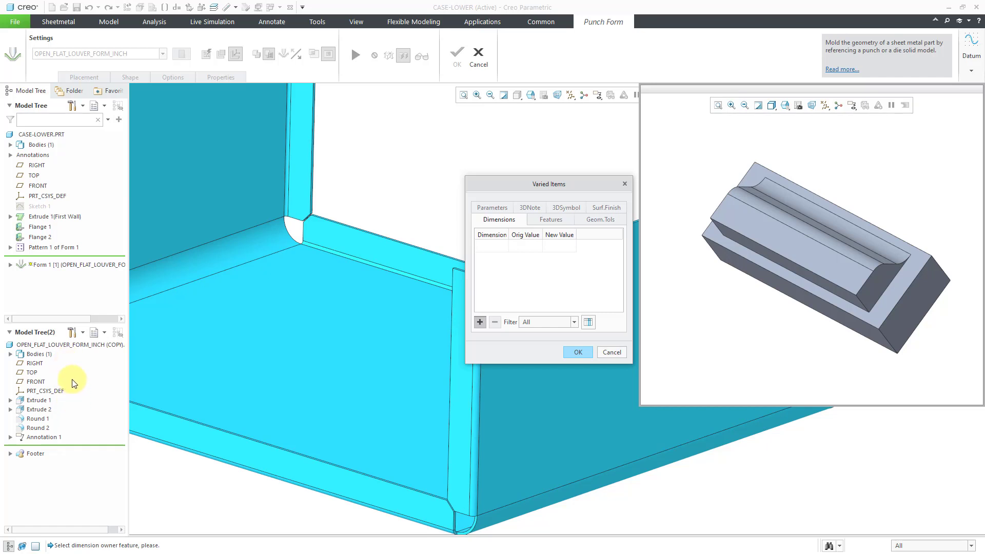
Add the 1.50 length, .28 height and .30 top width dimensions of the punch model's Extrude 1 to the varied items.
left_click(44, 402)
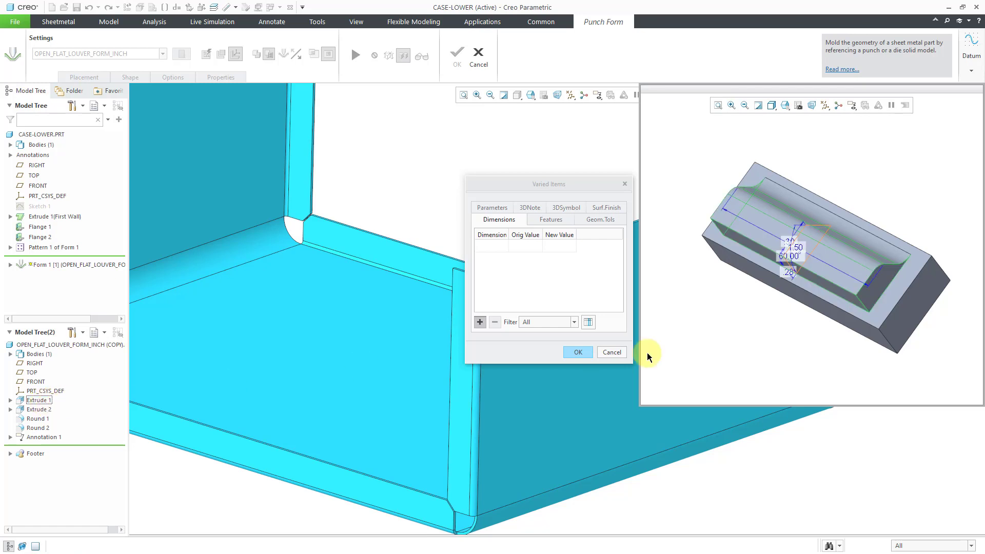
middle_click_drag(781, 282, 807, 259)
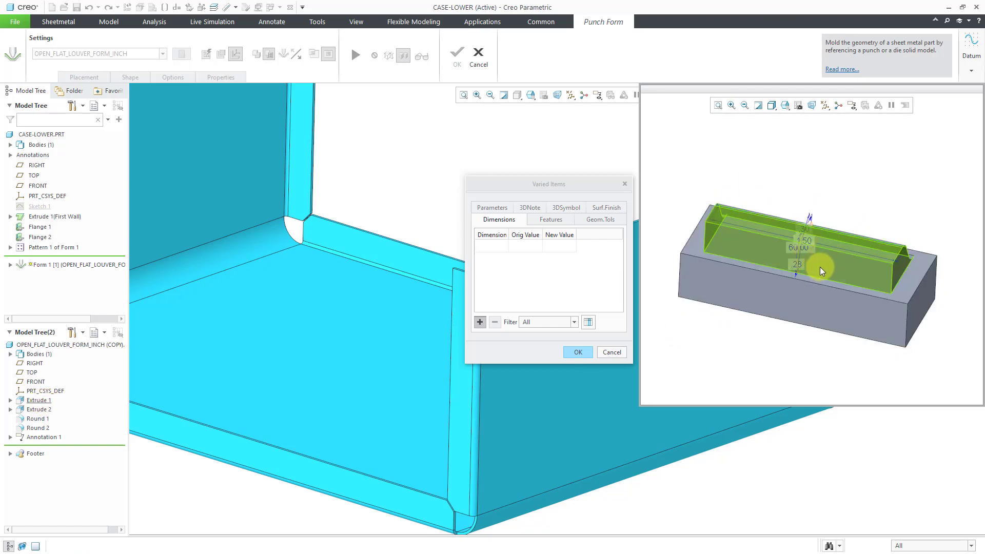
left_click(809, 242)
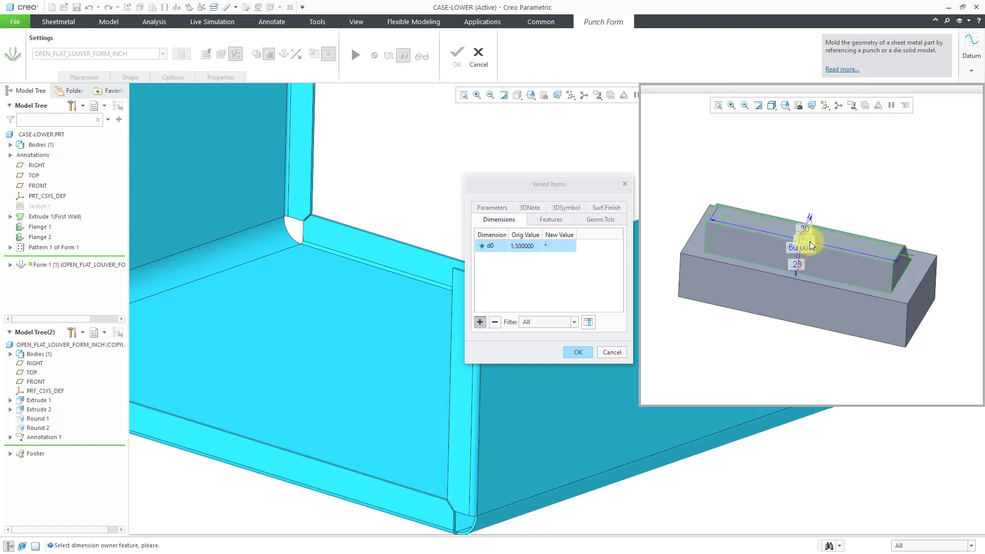
middle_click_drag(817, 288, 795, 264)
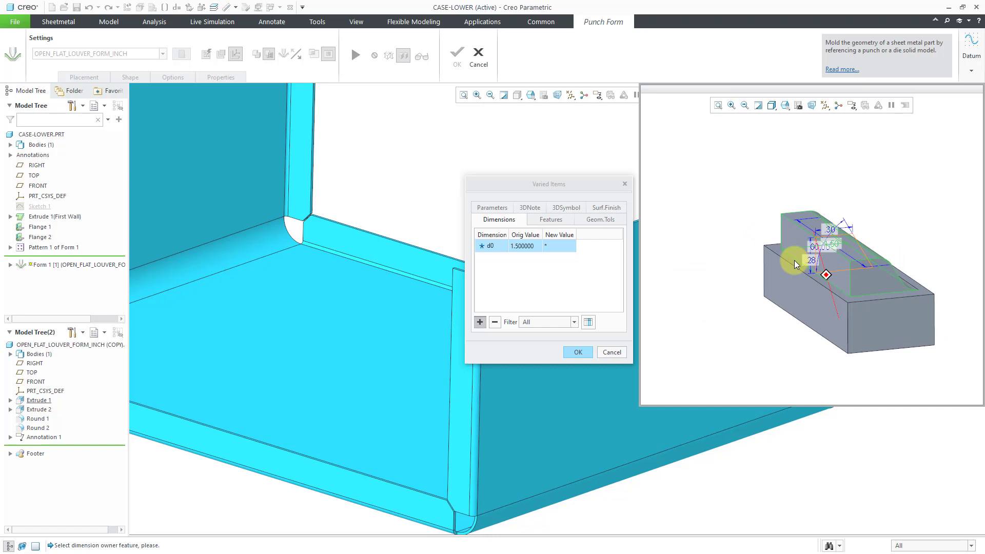
scroll(829, 320, "down", 5)
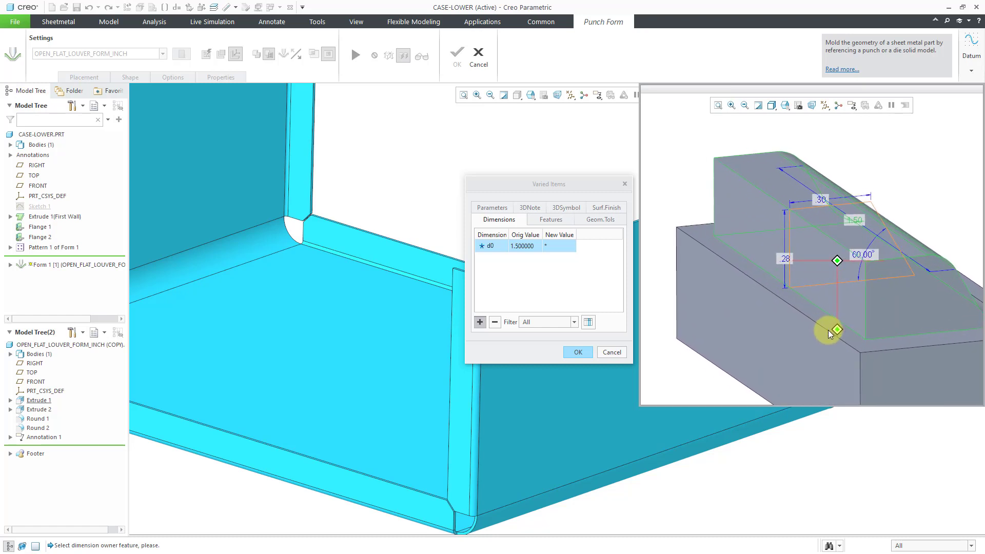
scroll(826, 334, "down", 2)
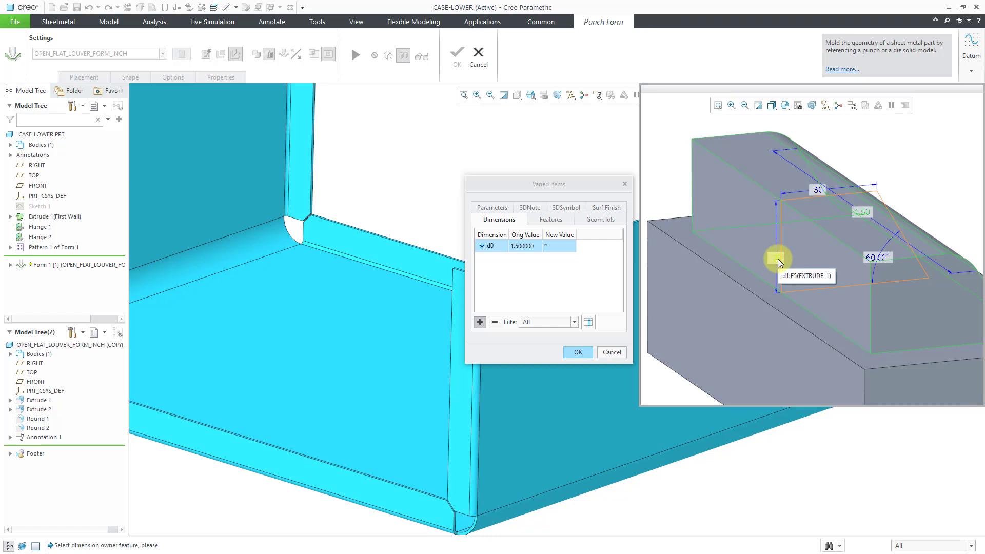
left_click(778, 258)
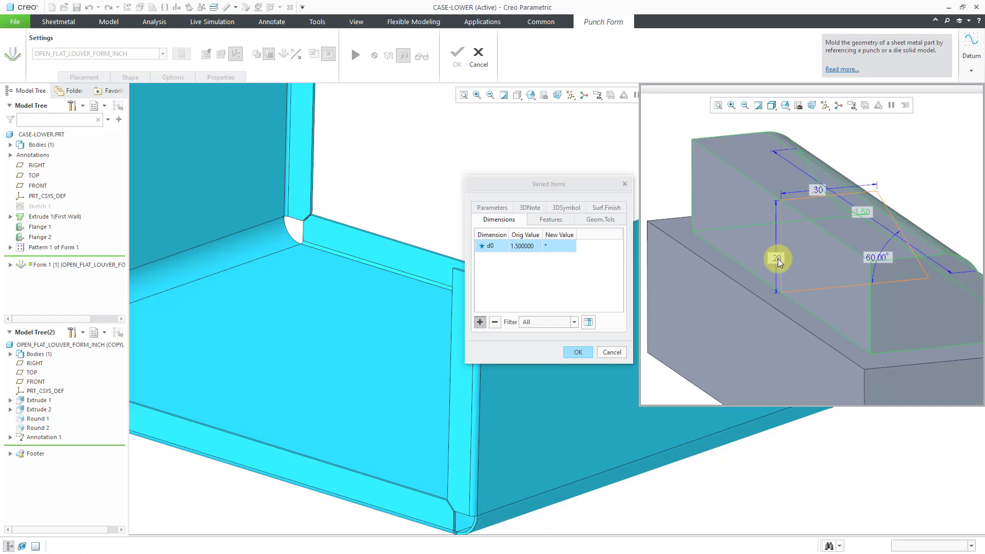
left_click(821, 192)
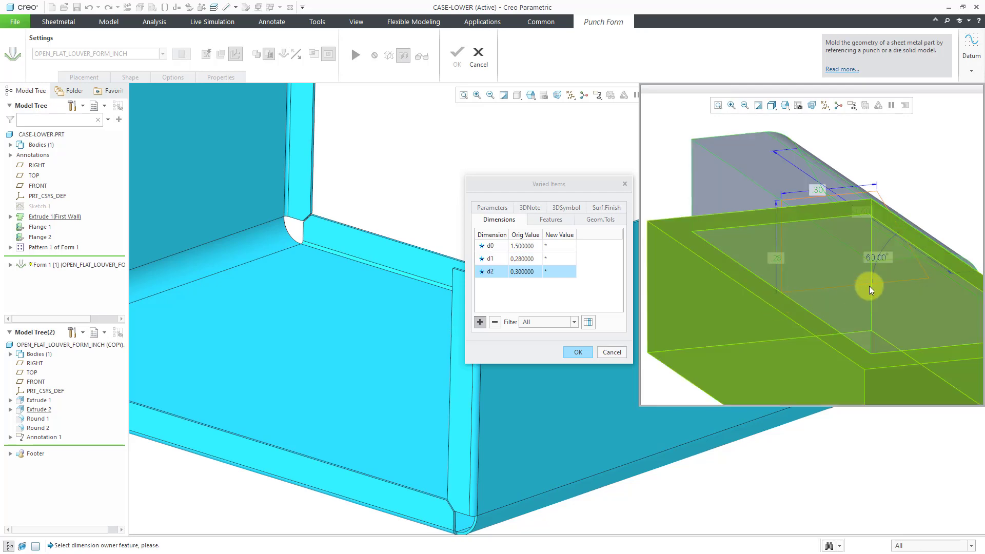
scroll(820, 264, "down", 3)
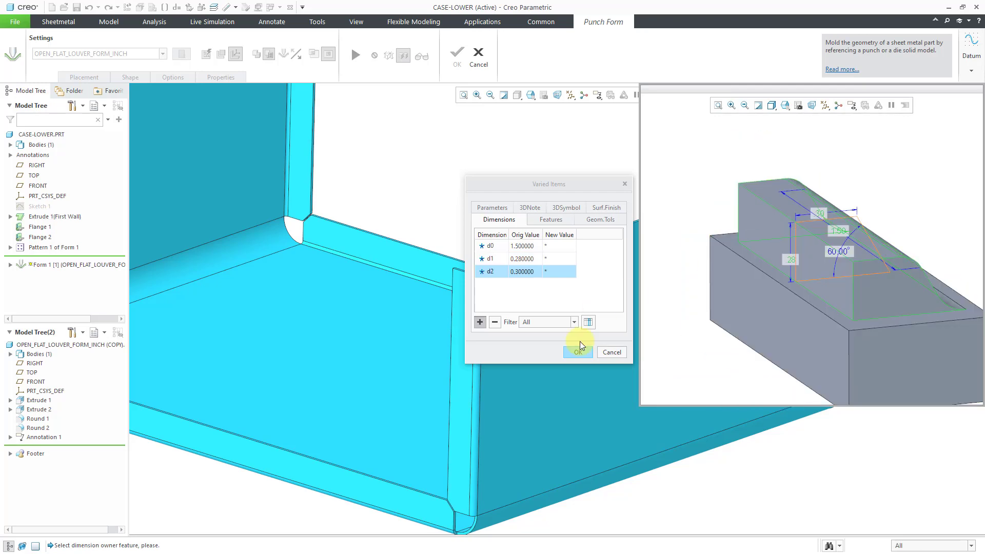
Set the varied punch dimensions d0 to 1, d1 to .2 and d2 to .25, and accept the varied items.
left_click(556, 246)
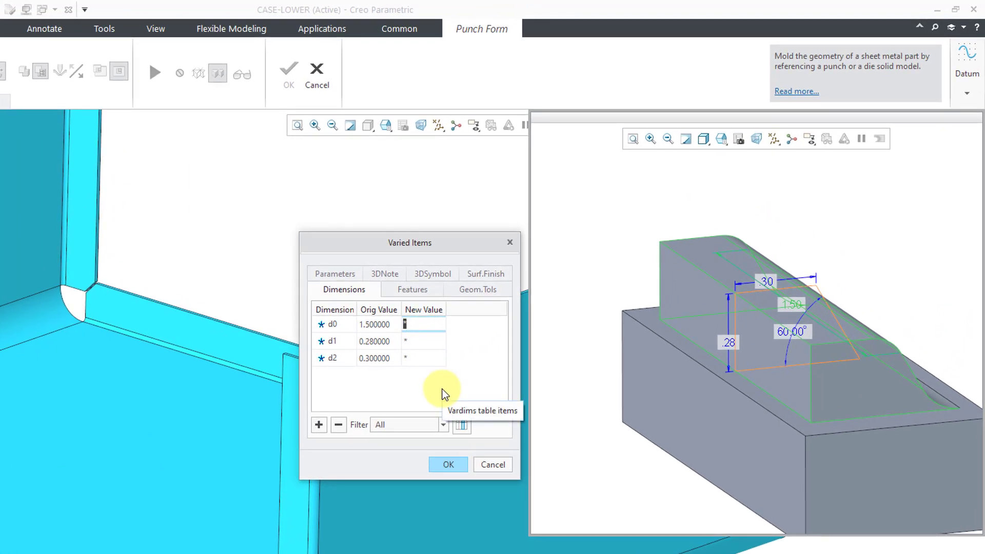
type("1")
key("Return")
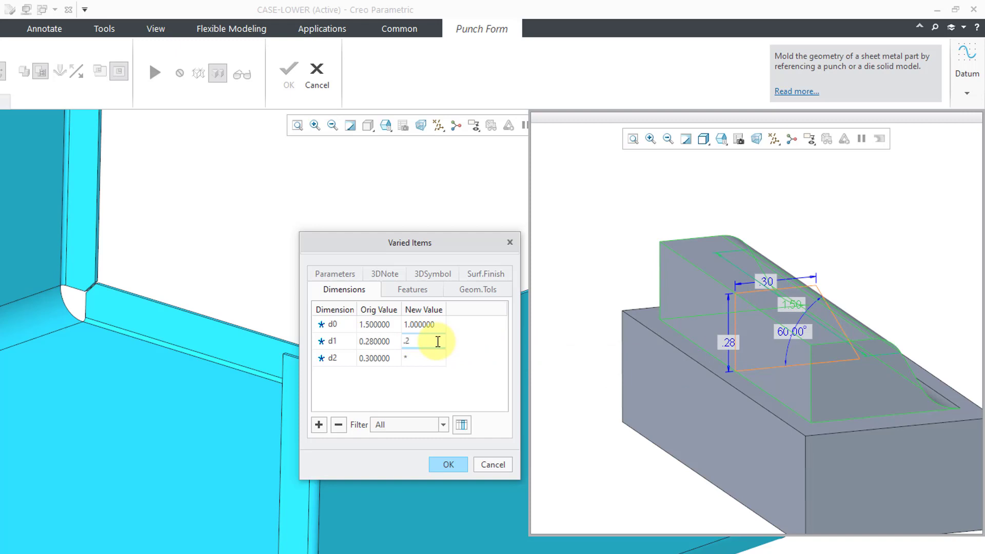
key("Return")
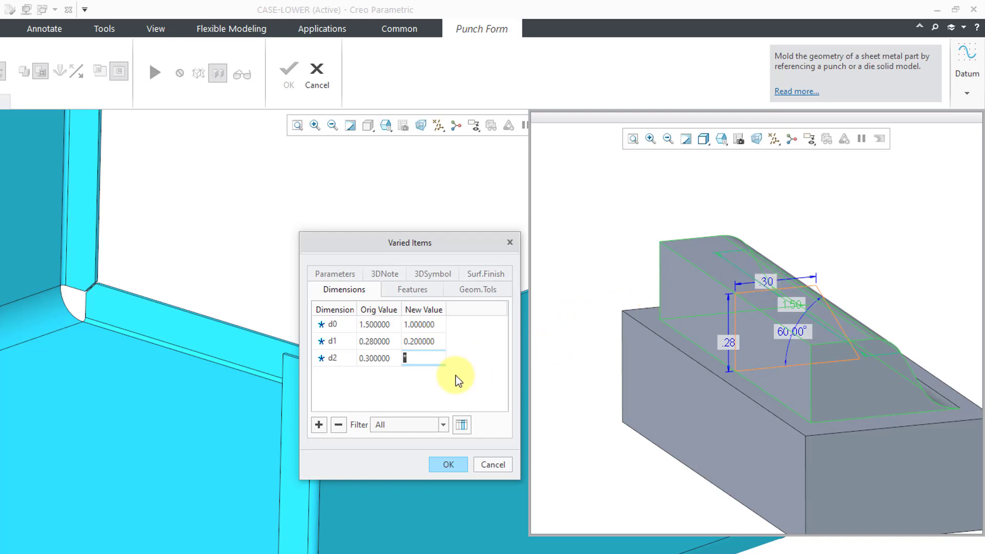
type(".25")
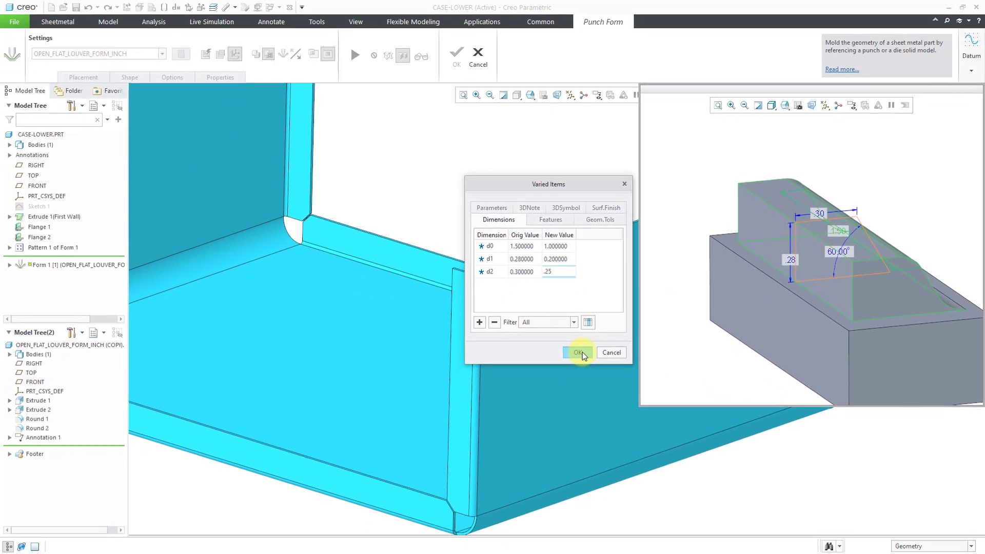
left_click(448, 464)
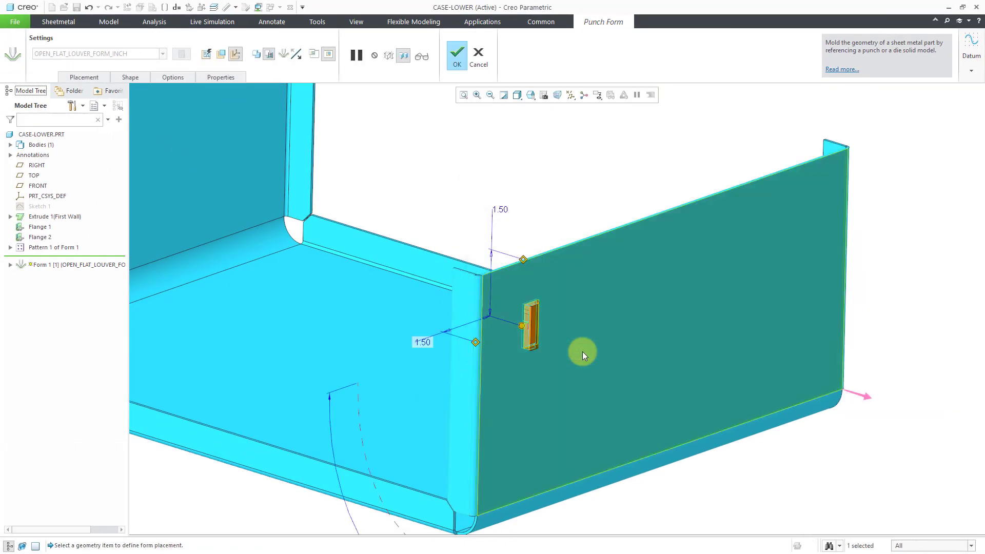
Set the louver form's offsets from the end flange and from the wall's upper edge to 1 each, and complete the form.
scroll(533, 279, "down", 3)
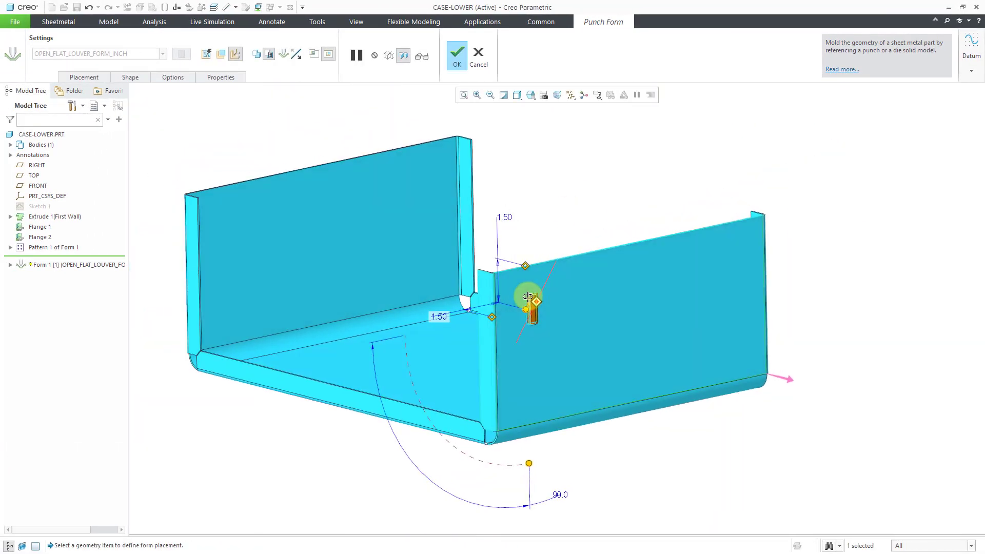
scroll(530, 354, "up", 5)
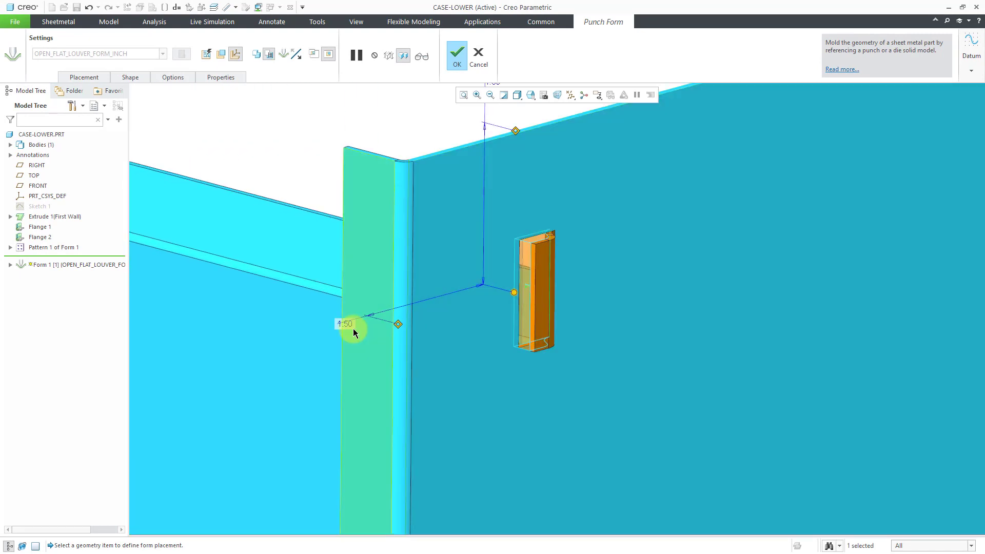
double_click(351, 324)
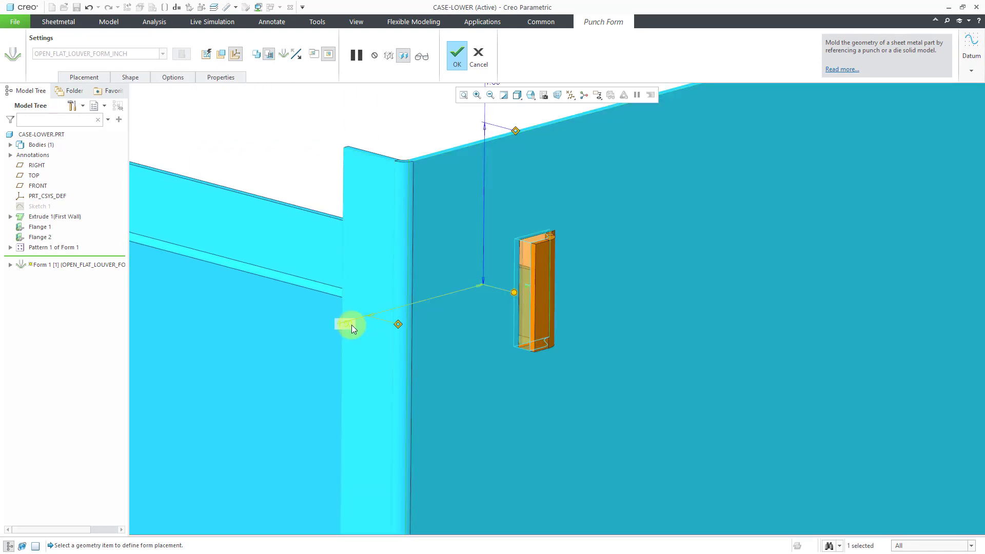
type("1")
key("Return")
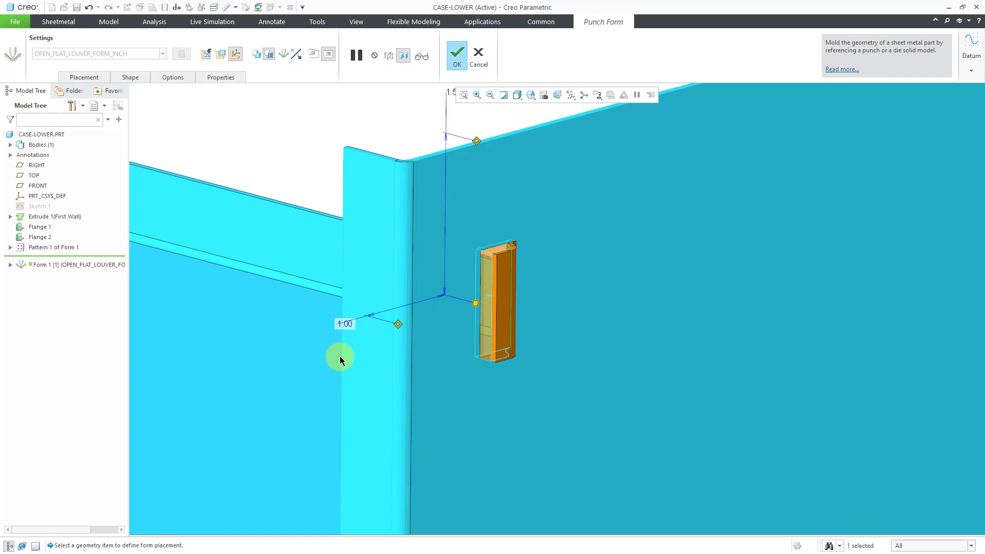
scroll(407, 396, "down", 2)
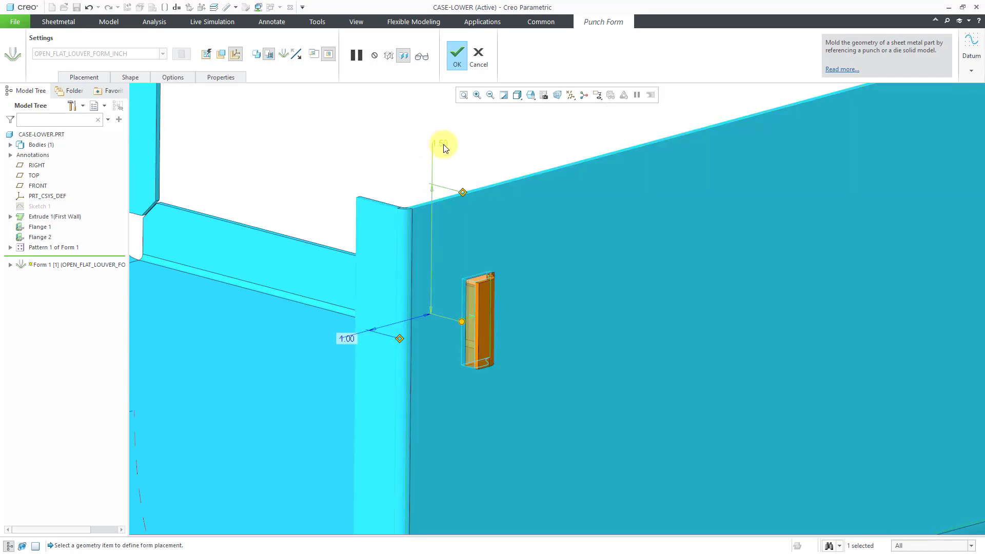
double_click(437, 142)
type("1")
key("Return")
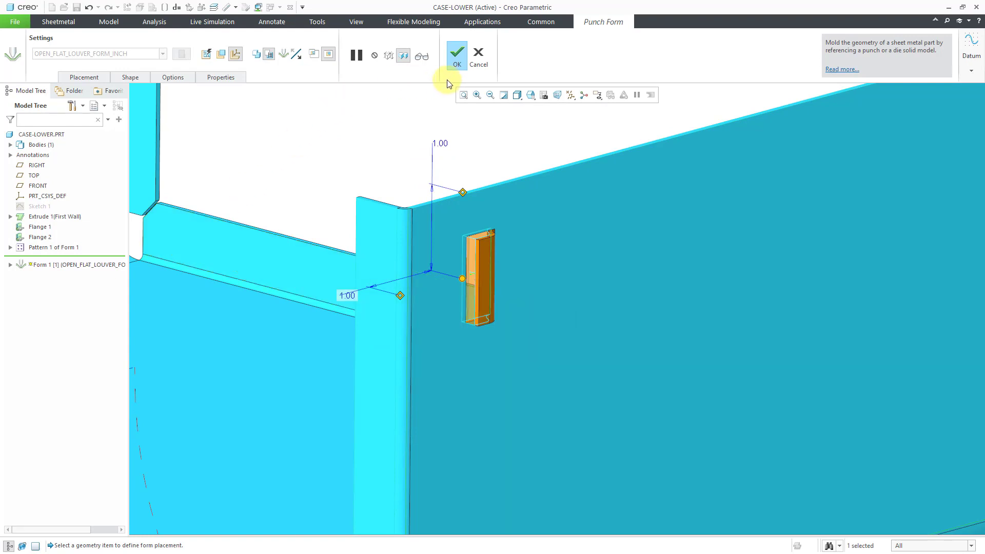
left_click(456, 56)
middle_click_drag(419, 320, 402, 260)
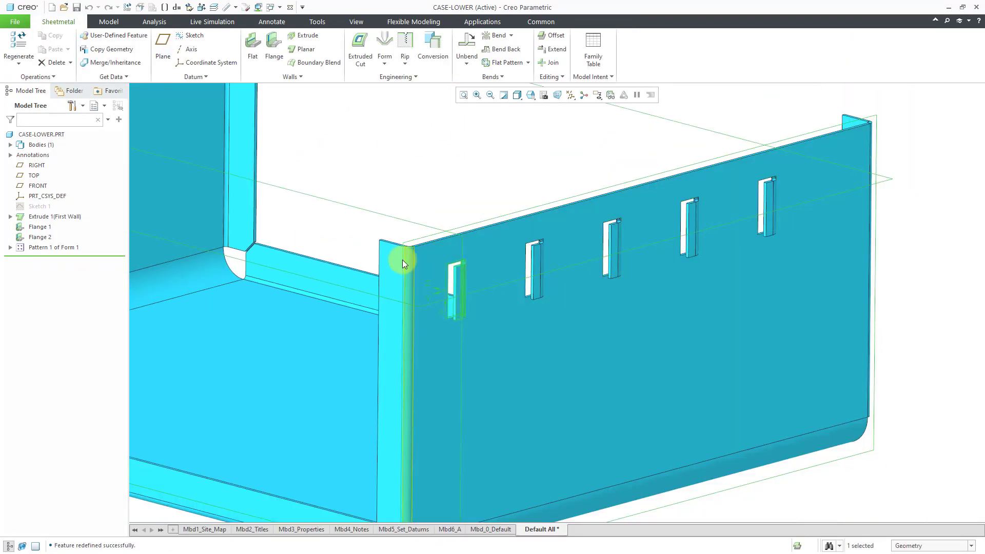
Redefine the louver pattern with a first-direction spacing of 1.5 and 8 members.
left_click(71, 246)
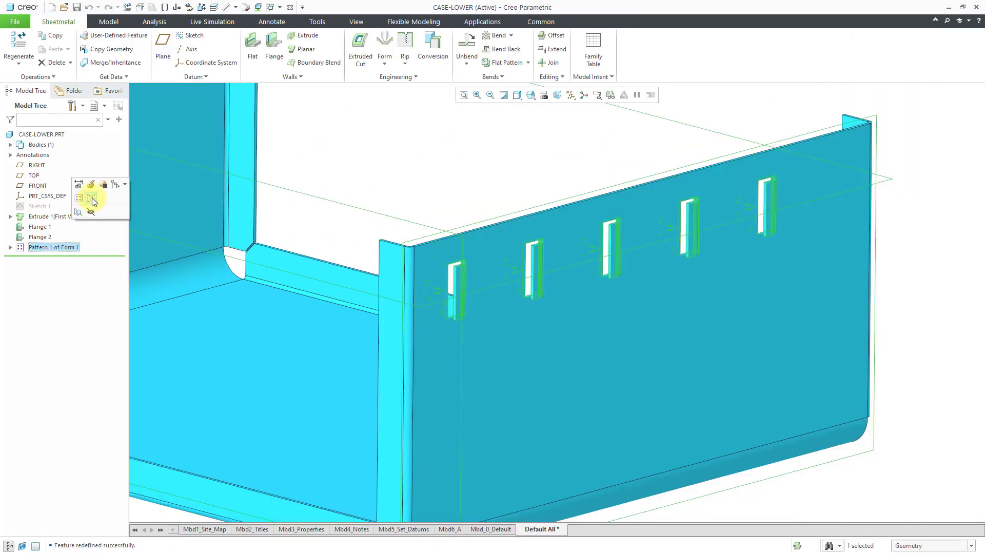
left_click(90, 184)
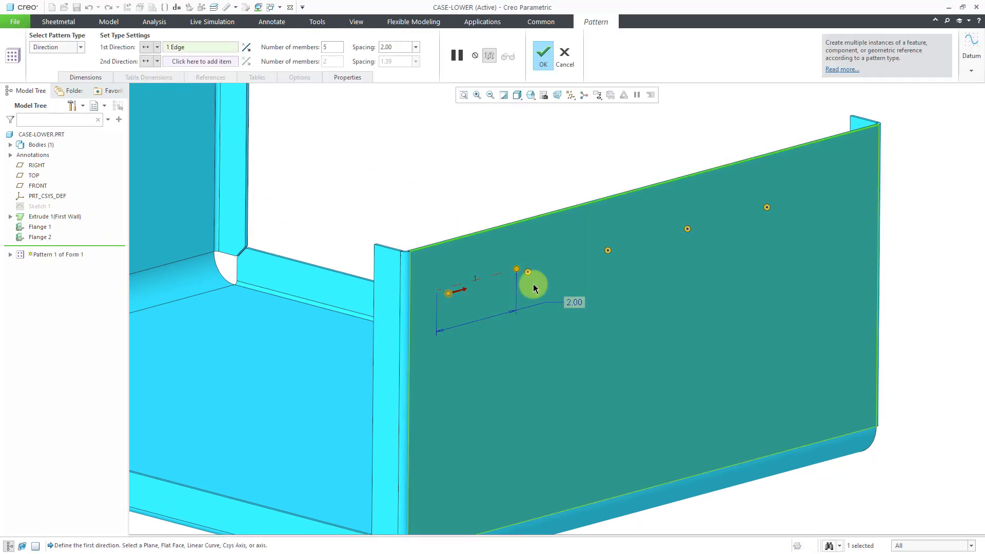
double_click(575, 302)
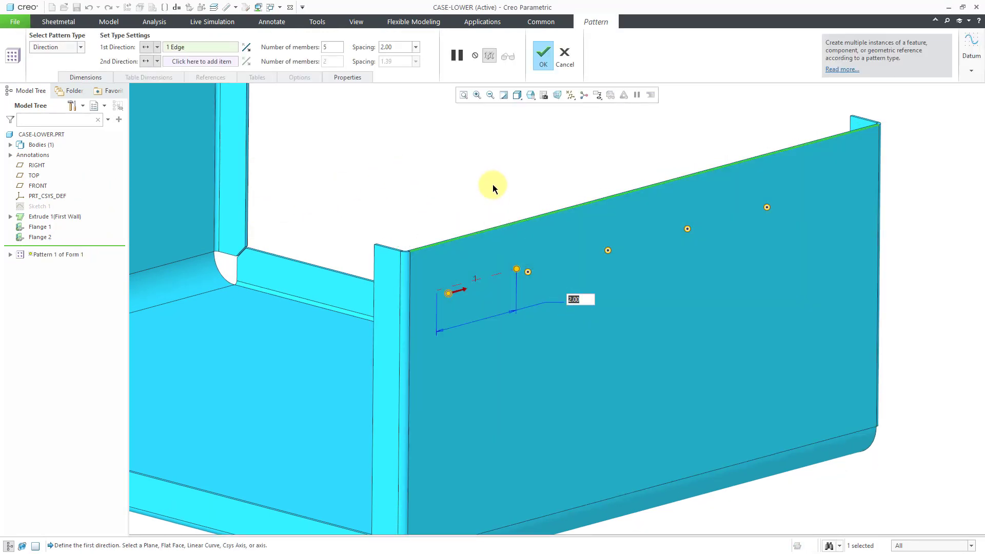
type("1.5")
key("Return")
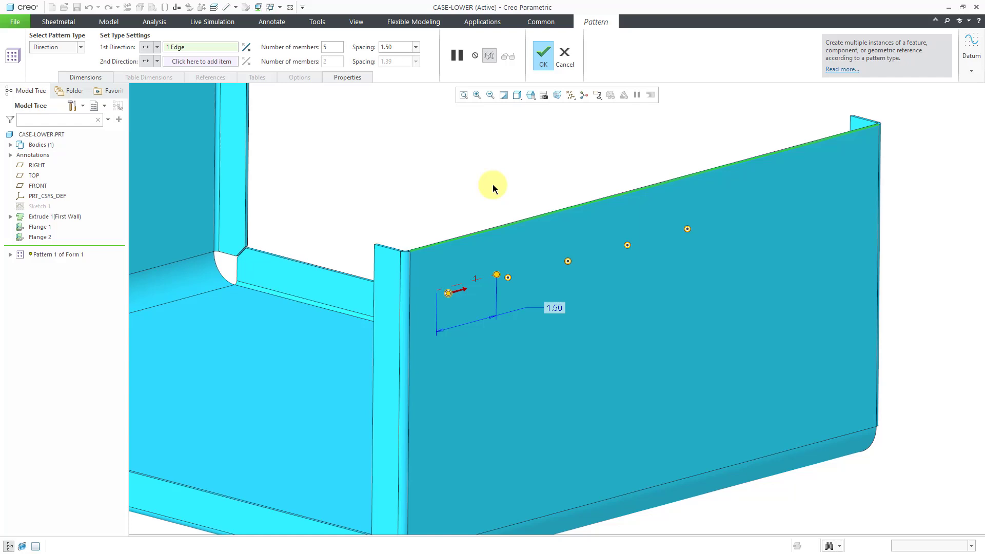
double_click(331, 47)
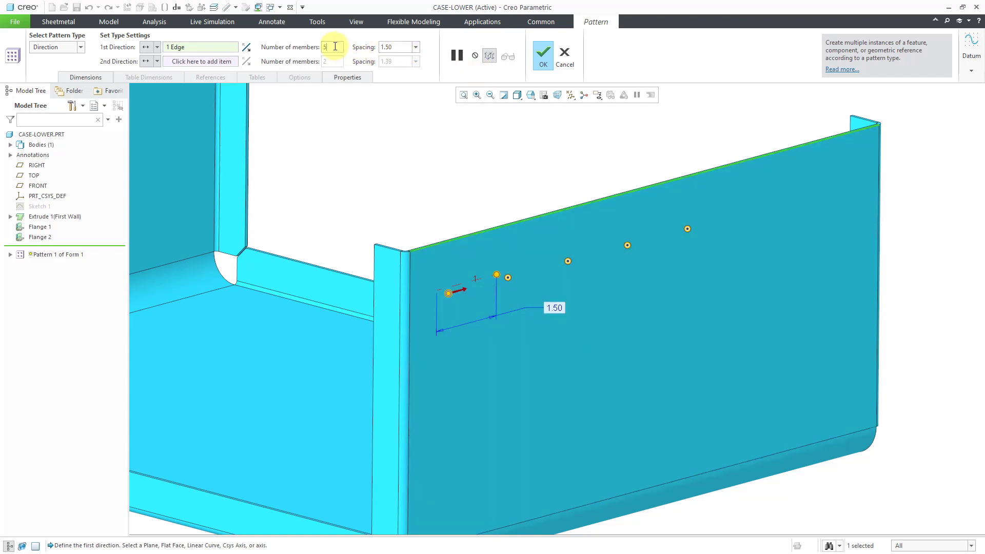
type("8")
key("Return")
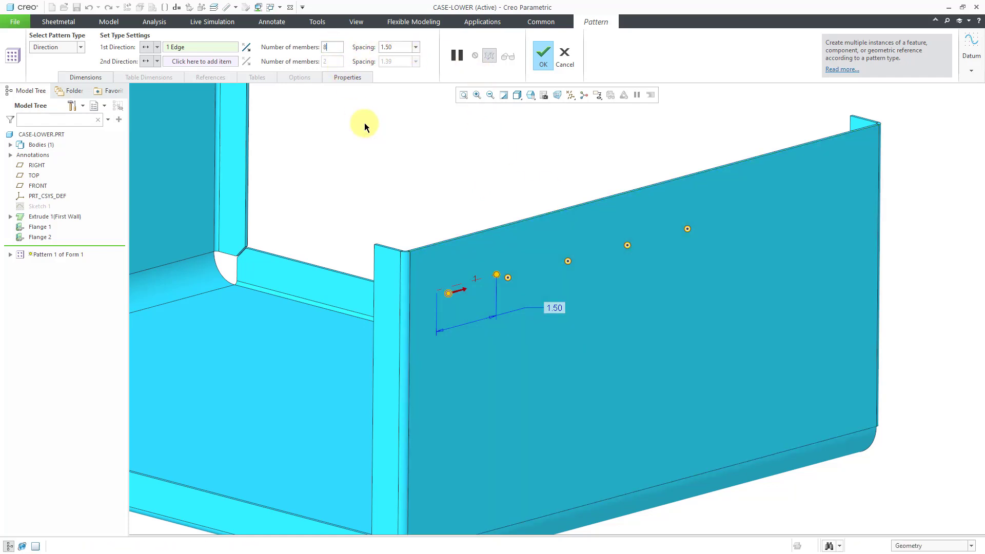
mouse_move(759, 252)
middle_mouse_down()
mouse_move(725, 238)
mouse_move(747, 259)
middle_mouse_up()
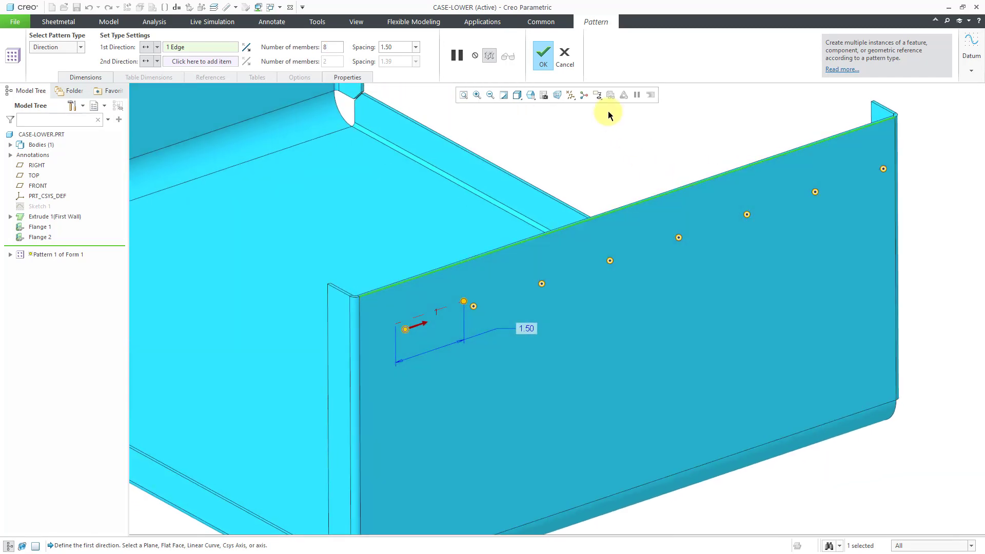
scroll(648, 169, "down", 2)
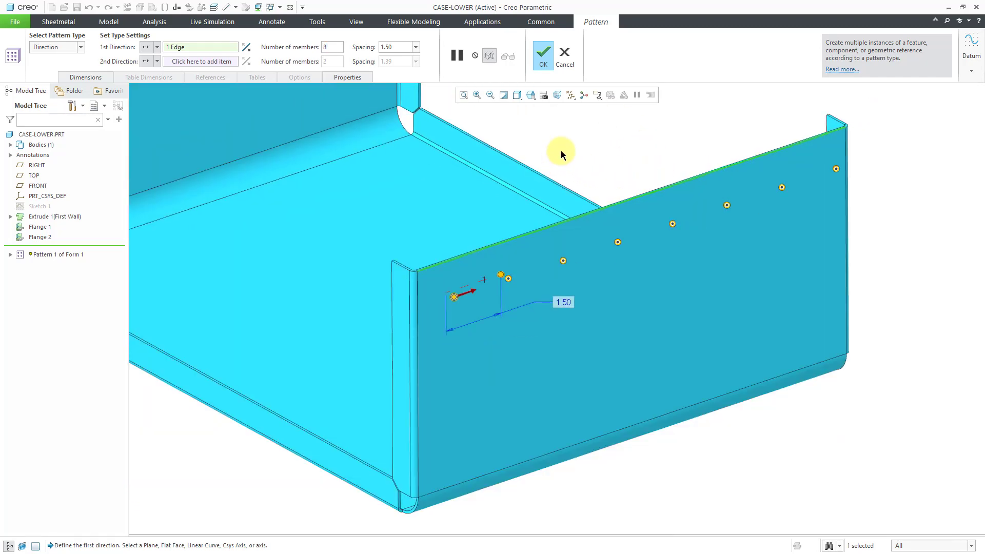
Add a second pattern direction along the end flange's vertical edge, pointing down the wall, with a spacing of 1.5.
left_click(214, 61)
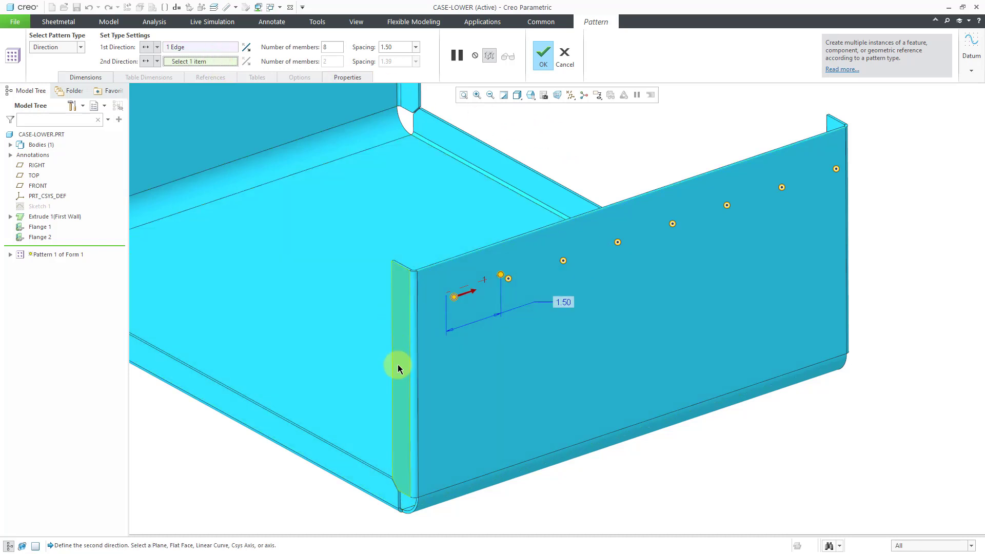
left_click(393, 371)
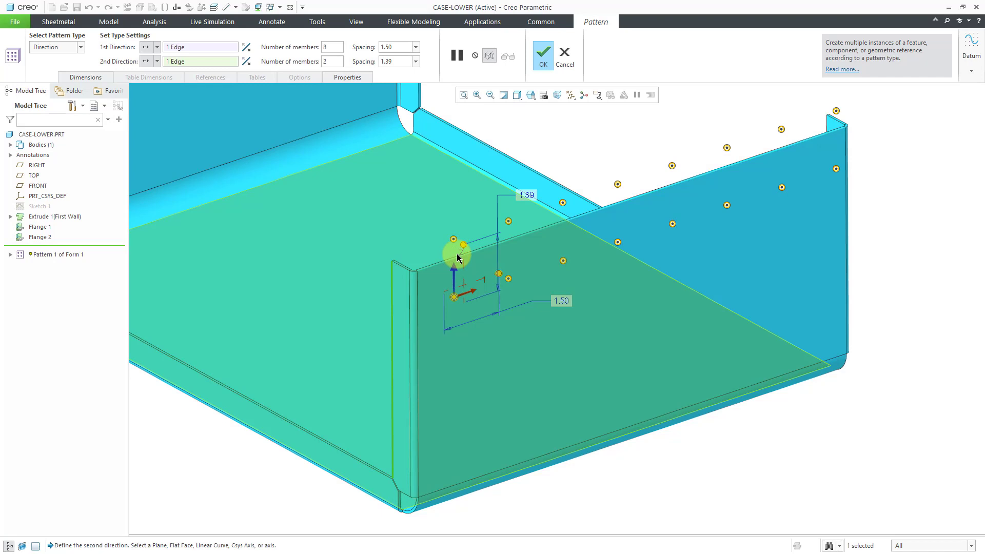
left_click_drag(463, 244, 468, 375)
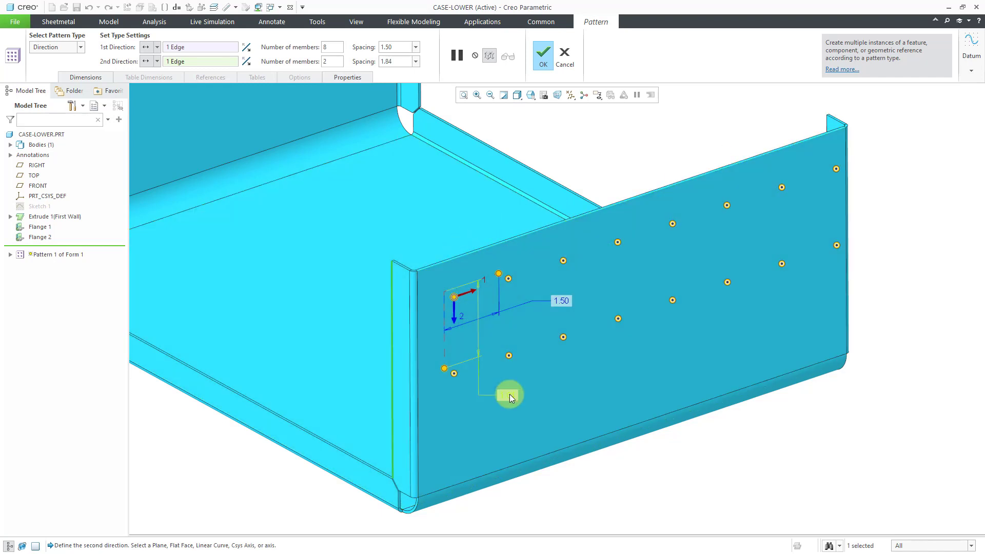
double_click(509, 393)
type("1.5")
key("Return")
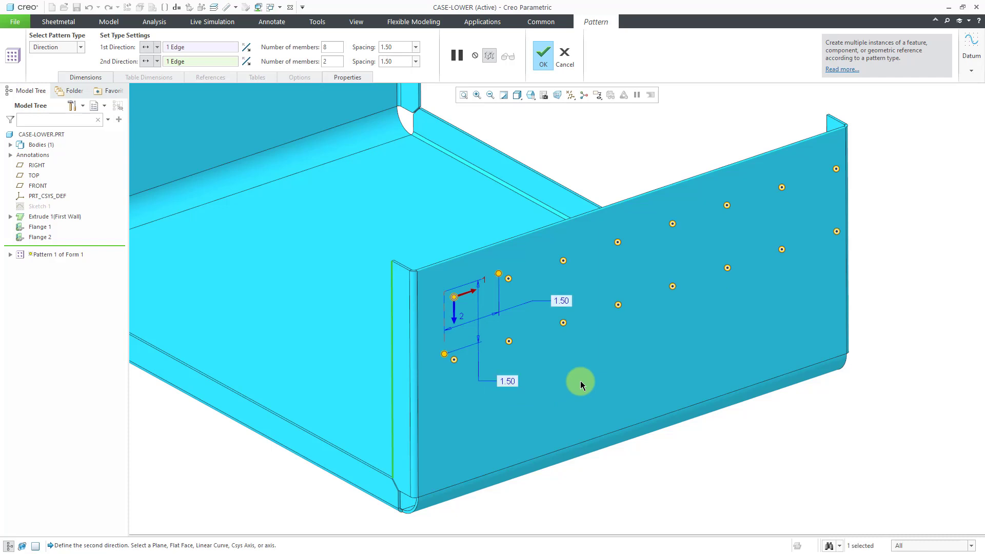
Set 3 members in the second direction and complete the louver pattern.
left_click(333, 61)
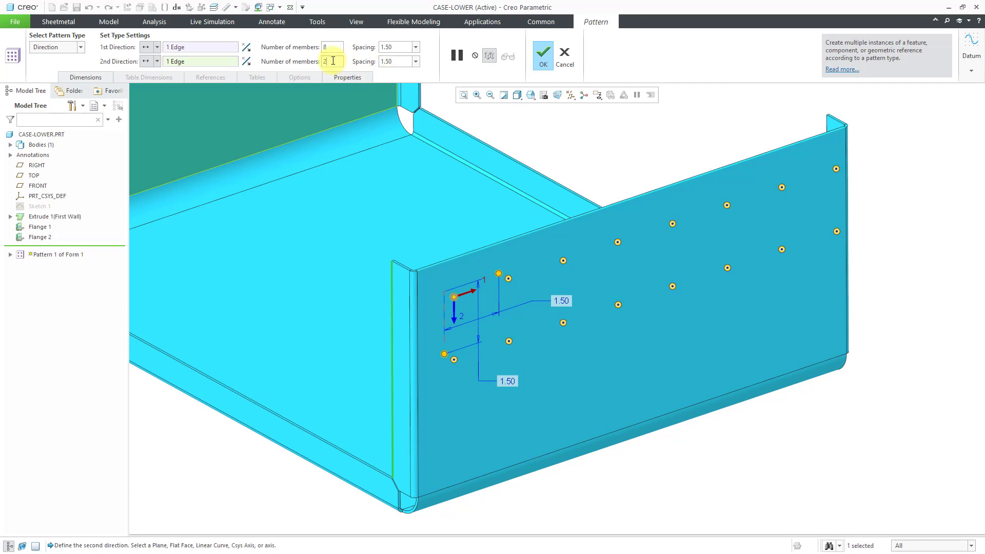
type("3")
key("Return")
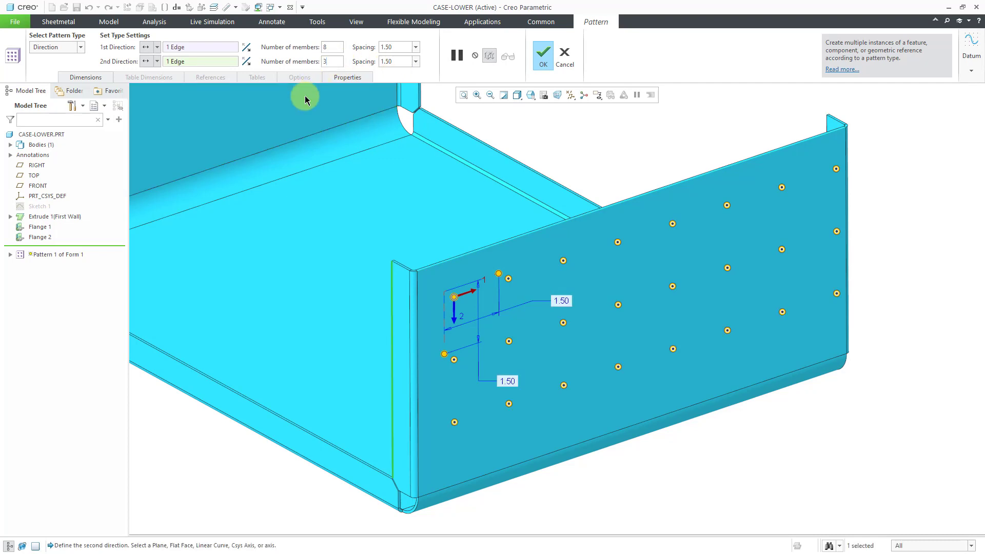
left_click(543, 55)
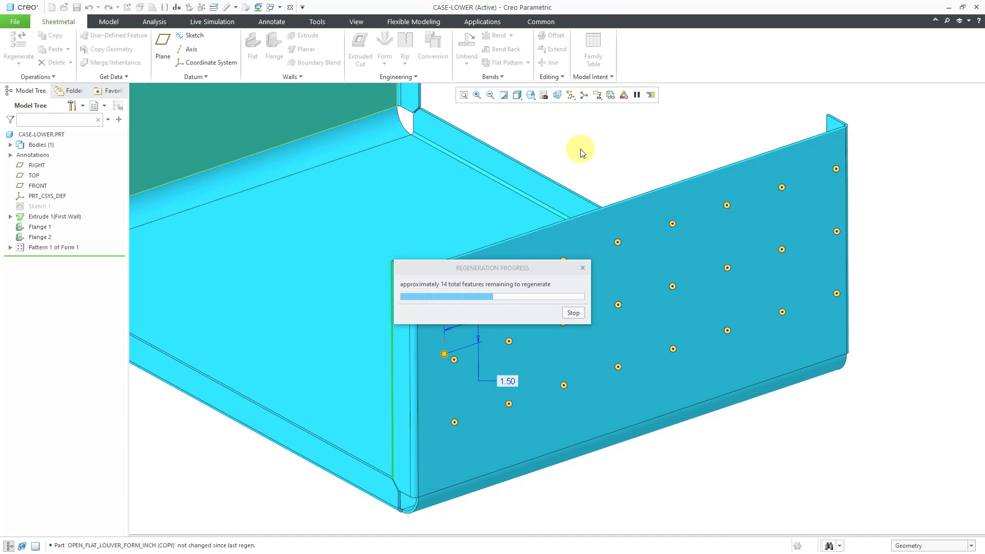
mouse_move(638, 159)
middle_mouse_down()
mouse_move(624, 154)
mouse_move(627, 170)
middle_mouse_up()
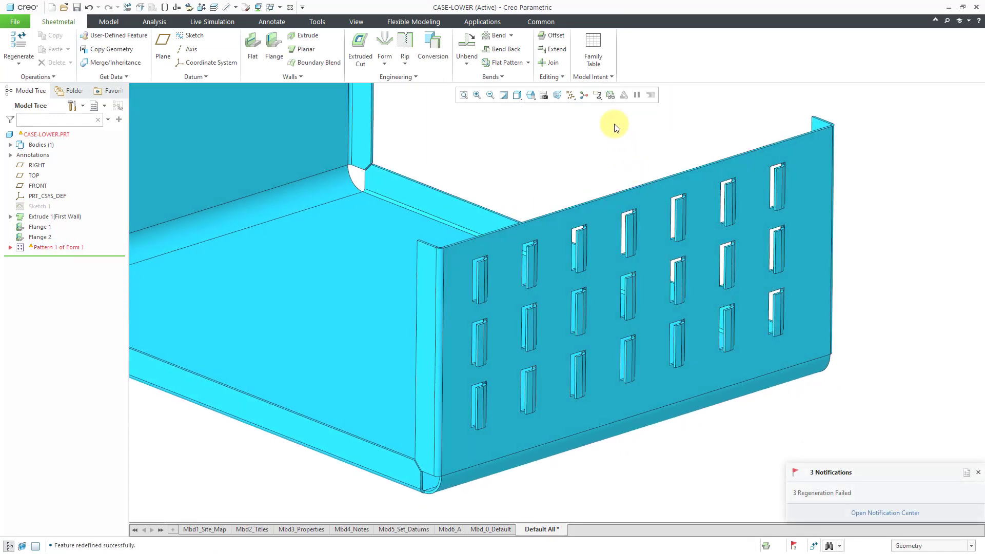
Check the pattern's individual louver members, then redefine the pattern with 7 members in the first direction and complete it.
left_click(10, 248)
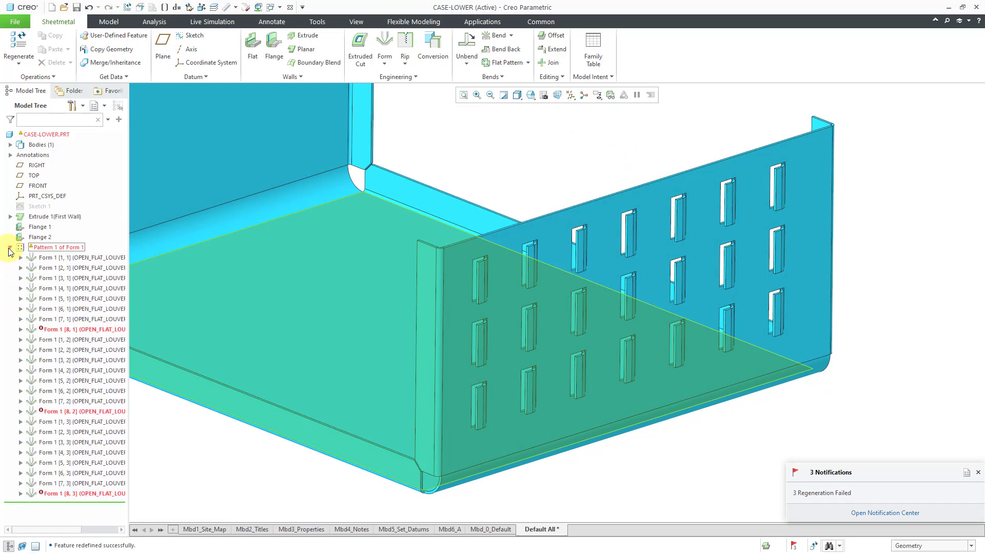
left_click(79, 336)
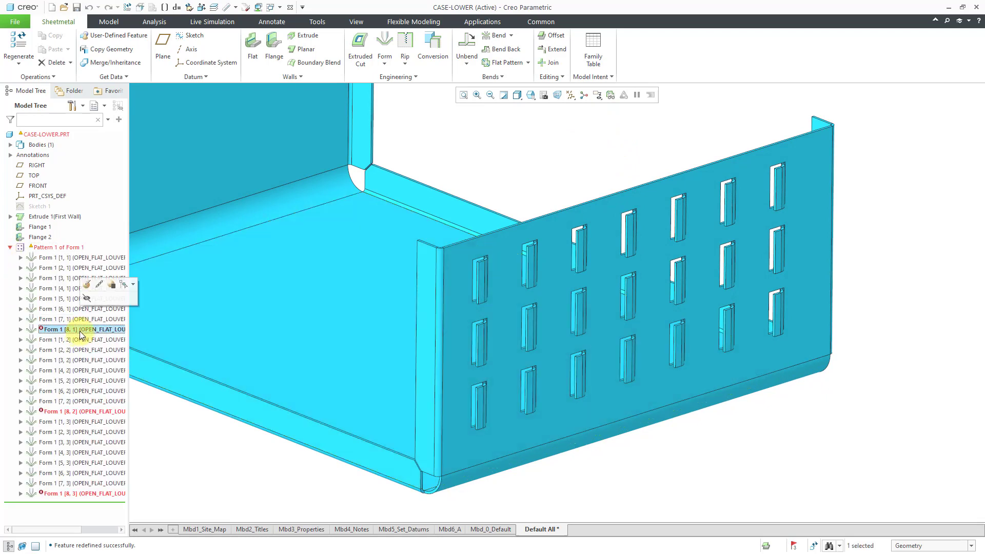
left_click(59, 248)
left_click(77, 201)
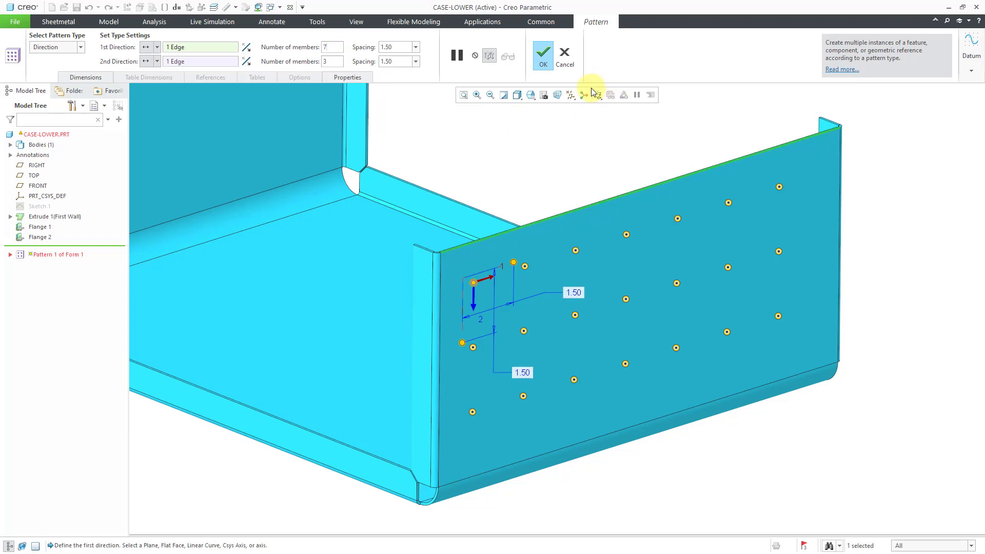
left_click(544, 62)
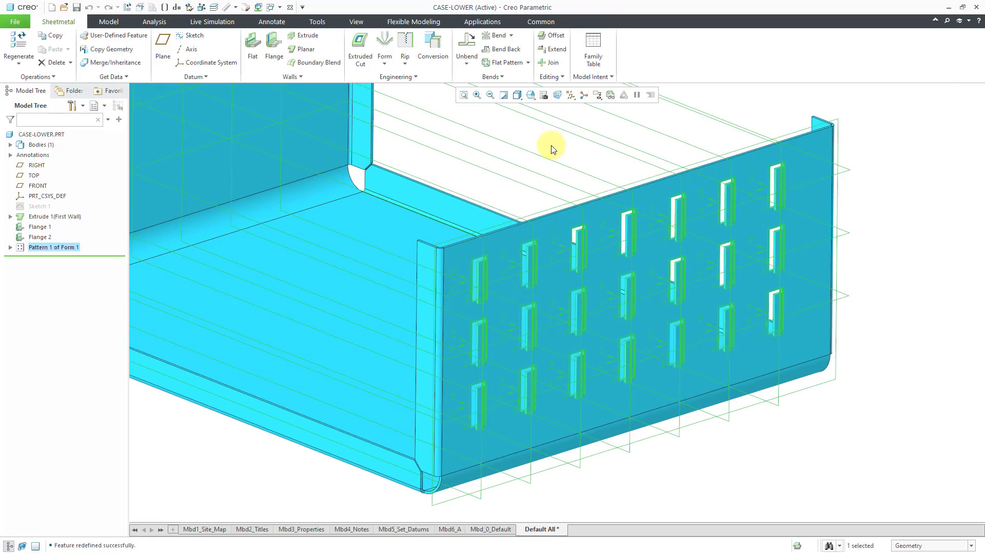
middle_click_drag(578, 160, 587, 169)
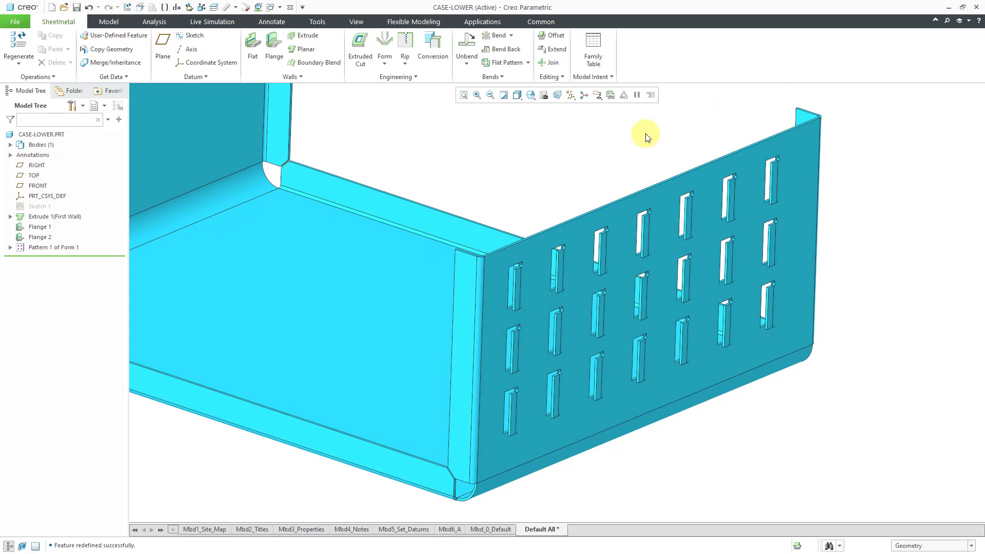
scroll(646, 145, "down", 2)
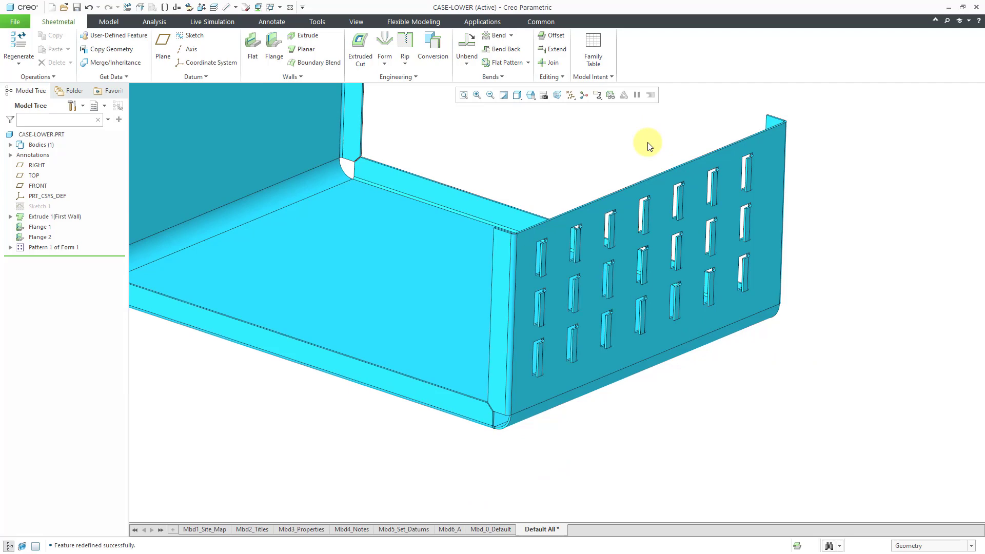
middle_click_drag(618, 159, 701, 217)
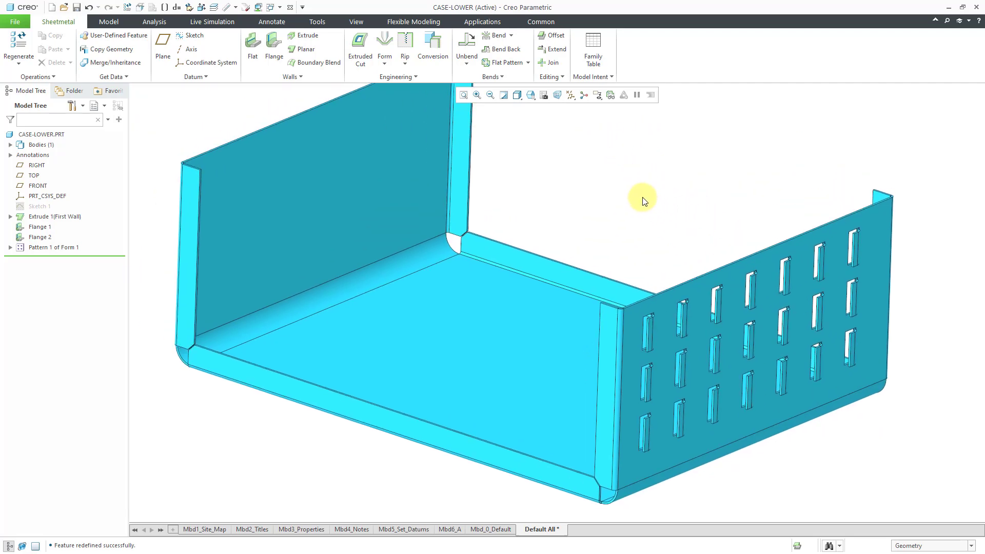
Start a punch form with the CLOSE_FLAT_LOUVER_FORM_INCH model and place it on the outer face of the plain side wall.
mouse_move(628, 189)
middle_mouse_down()
mouse_move(642, 164)
mouse_move(695, 150)
mouse_move(793, 172)
mouse_move(751, 181)
mouse_move(620, 143)
middle_mouse_up()
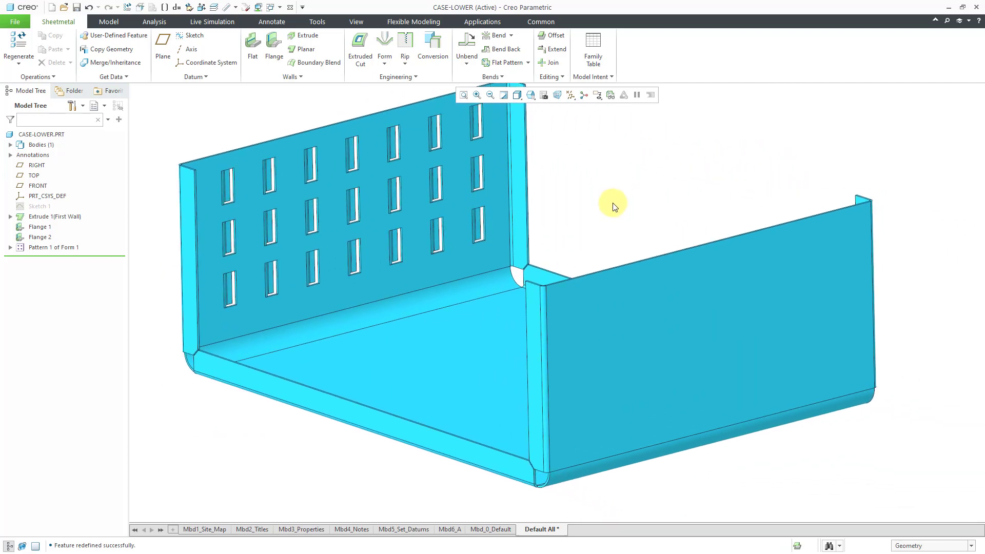
left_click(387, 65)
left_click(387, 81)
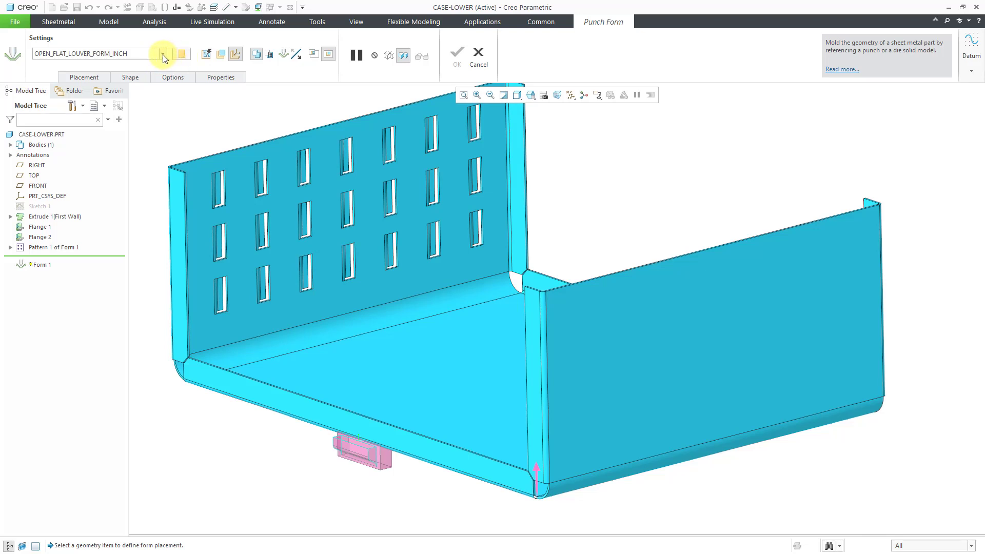
left_click(162, 55)
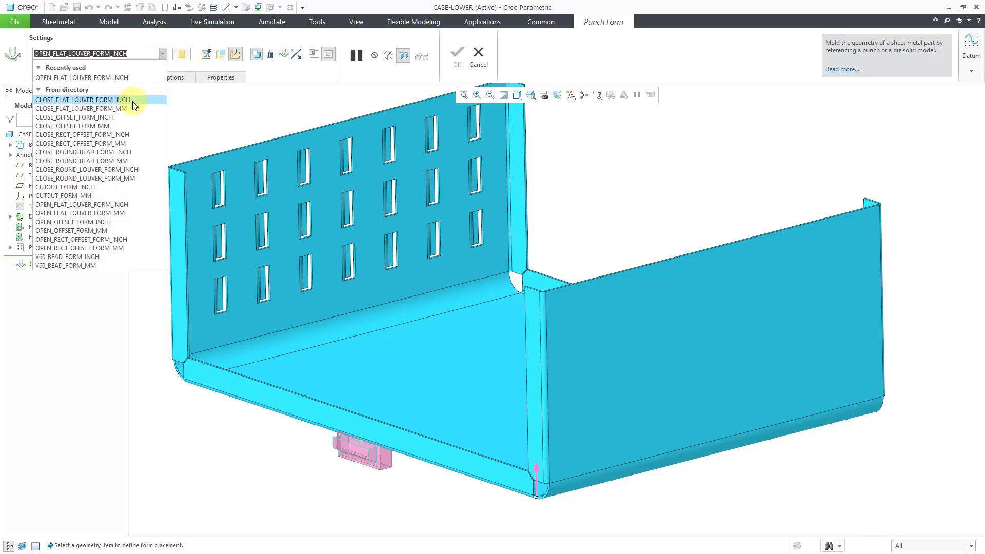
mouse_move(133, 100)
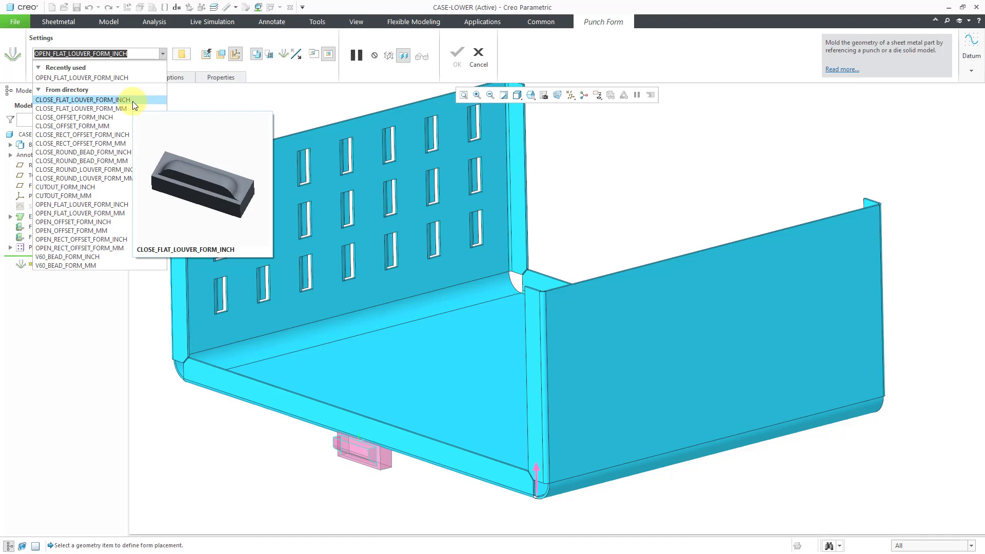
left_click(133, 101)
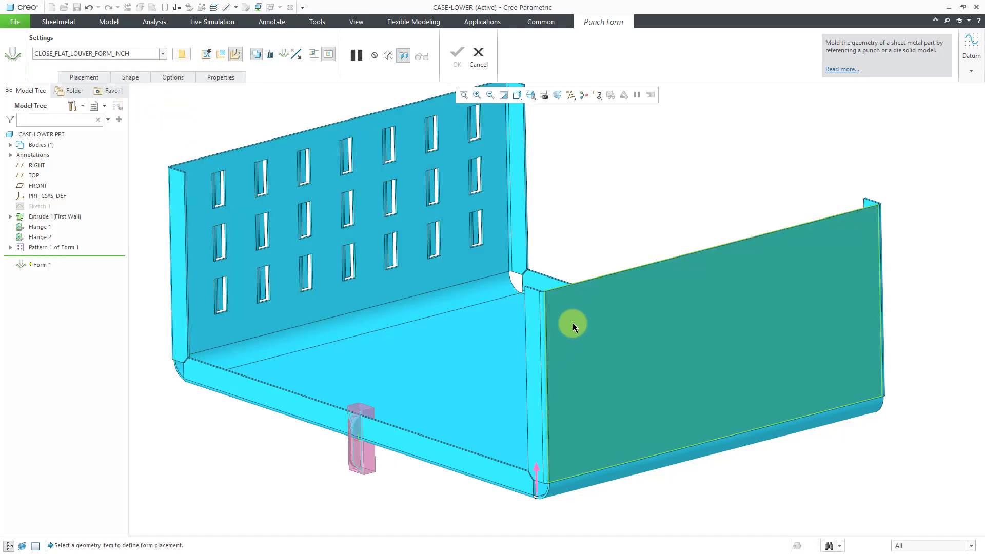
left_click(573, 326)
Define the form's offset references from the adjacent end flange surface and the side wall's upper edge.
right_click(598, 217)
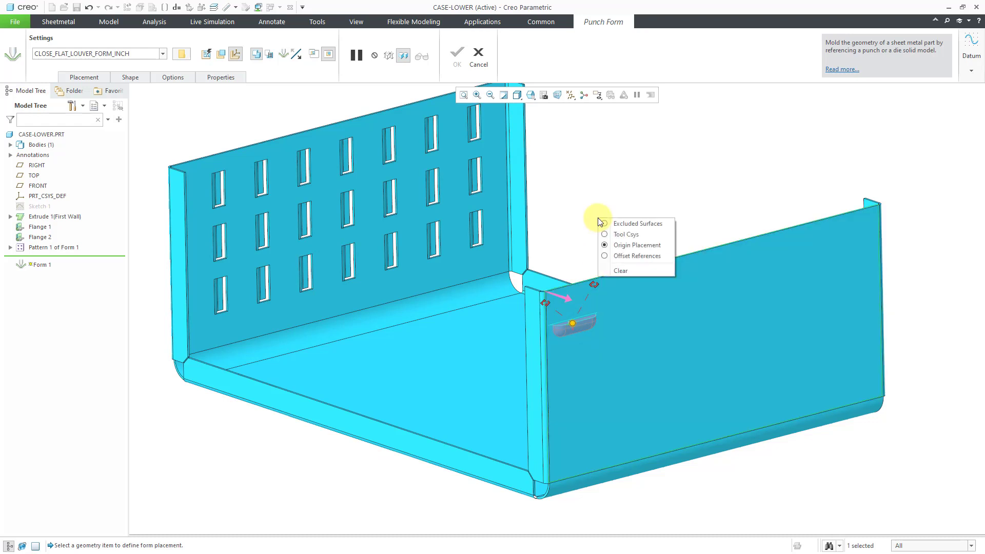
left_click(636, 256)
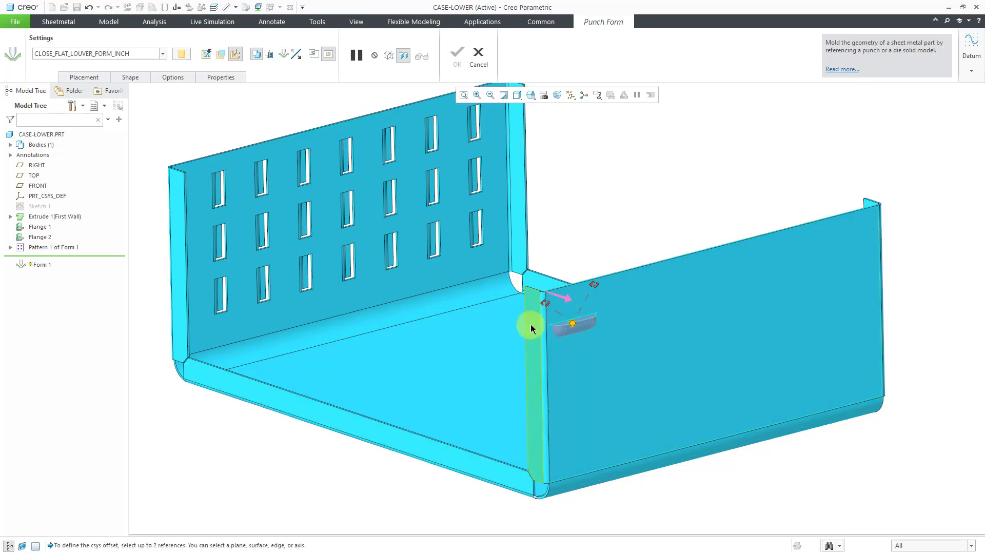
left_click(533, 327)
scroll(580, 285, "up", 6)
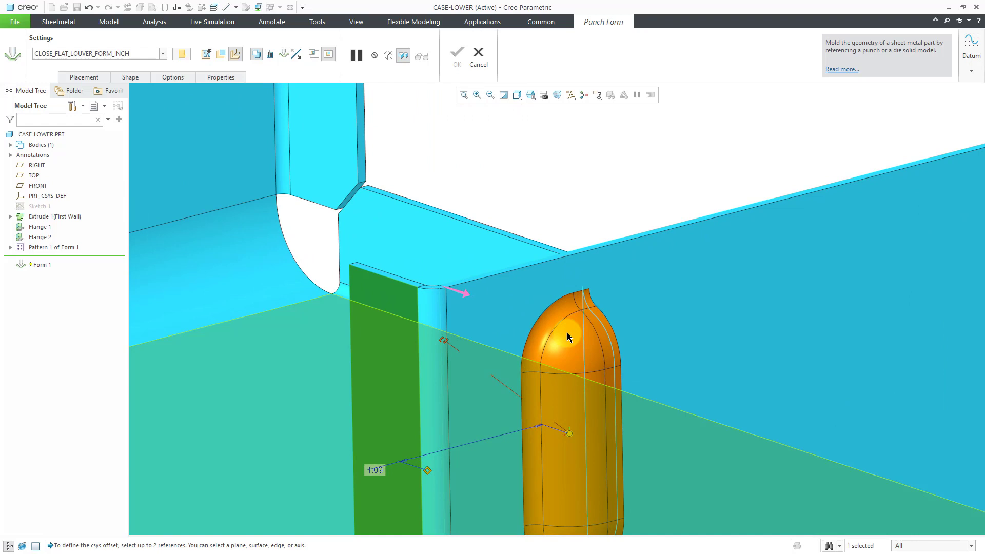
scroll(552, 271, "up", 3)
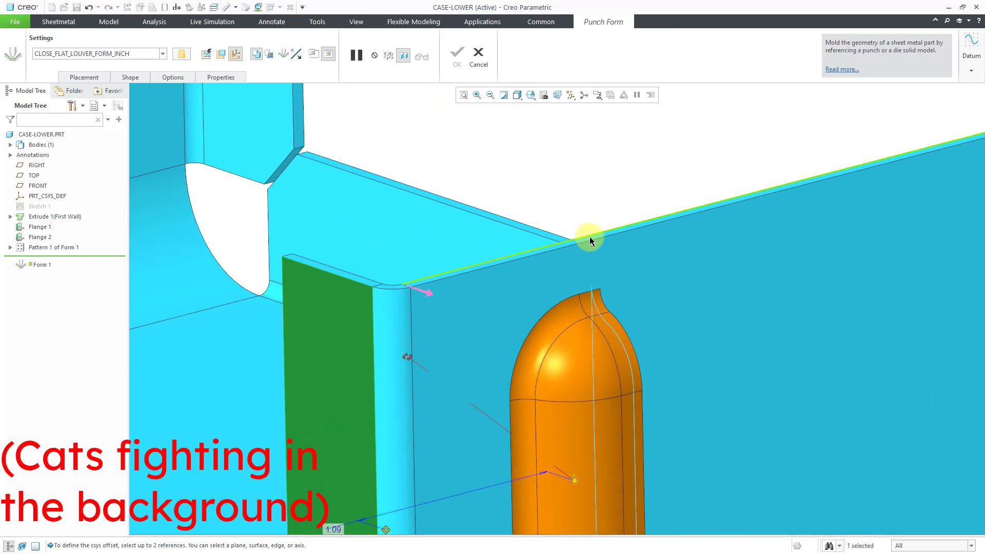
scroll(590, 203, "up", 4)
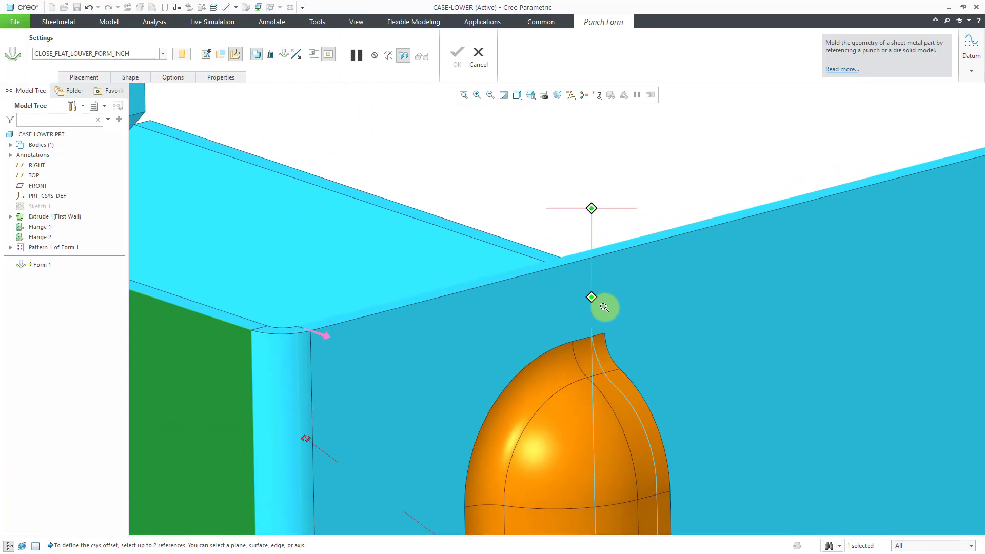
left_click(608, 264, "ctrl")
scroll(598, 271, "down", 4)
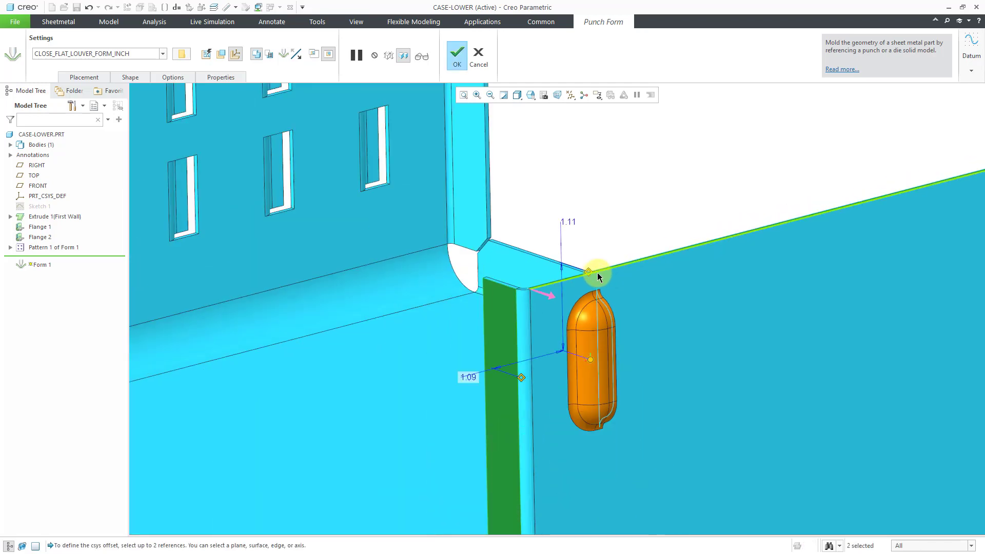
scroll(589, 277, "down", 4)
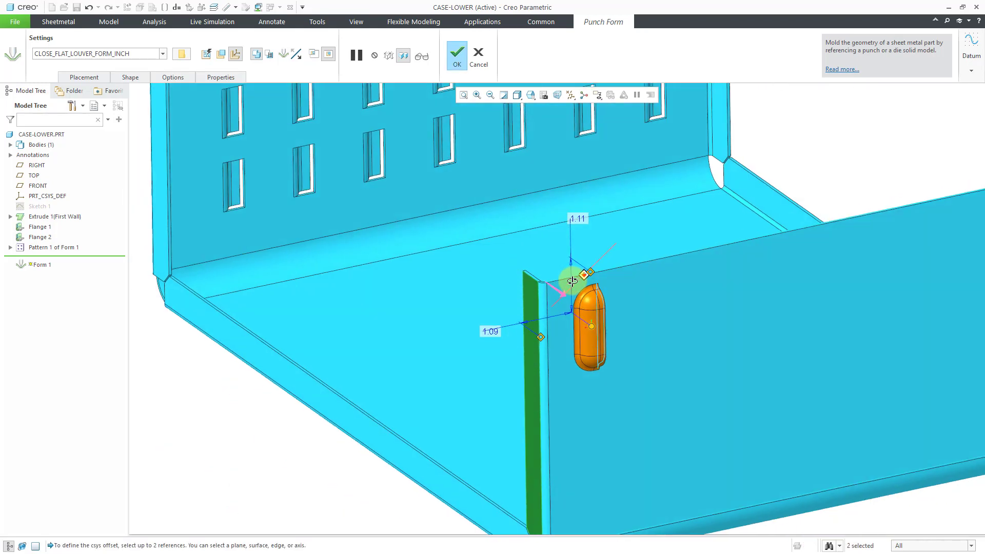
scroll(591, 356, "down", 2)
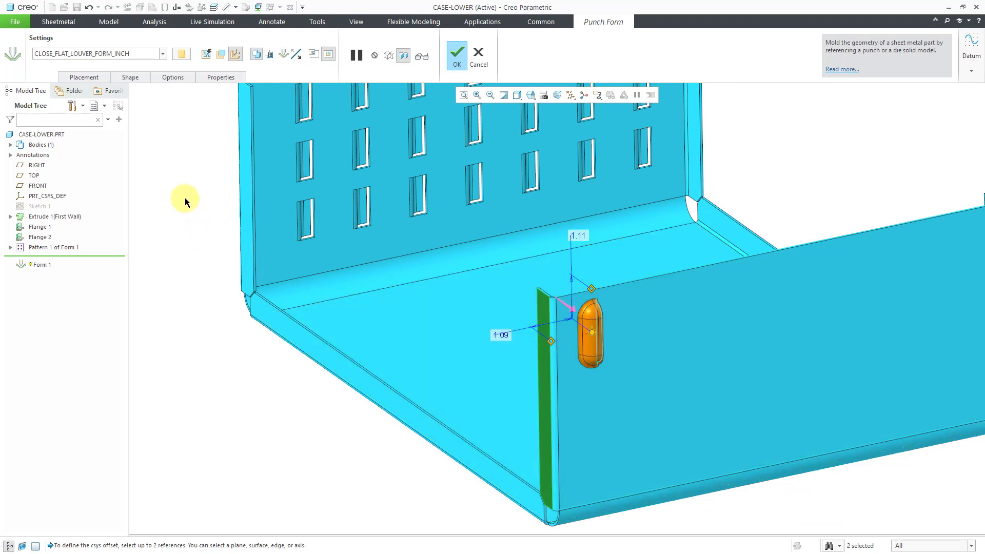
Switch the closed louver form to inheritance and open its varied items.
left_click(268, 57)
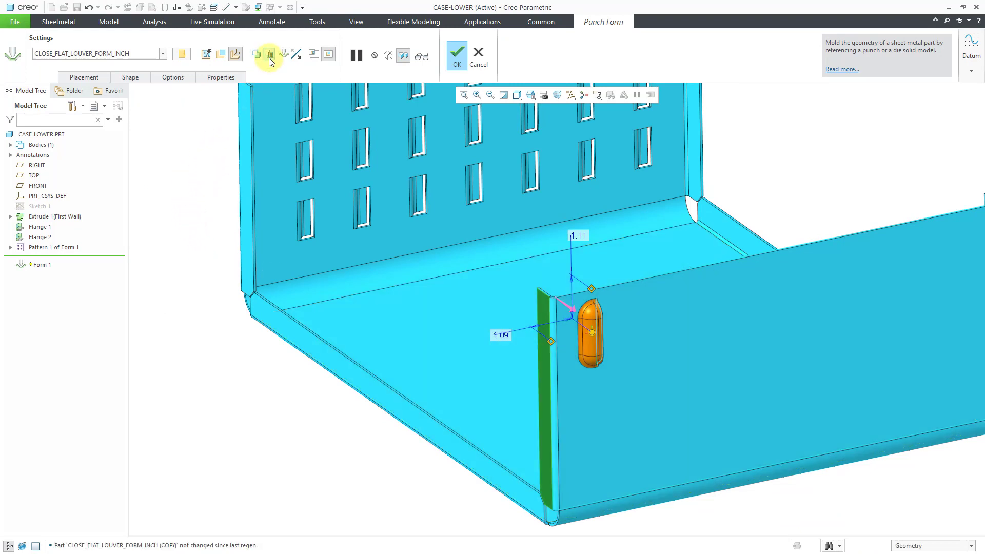
left_click(127, 78)
left_click(150, 146)
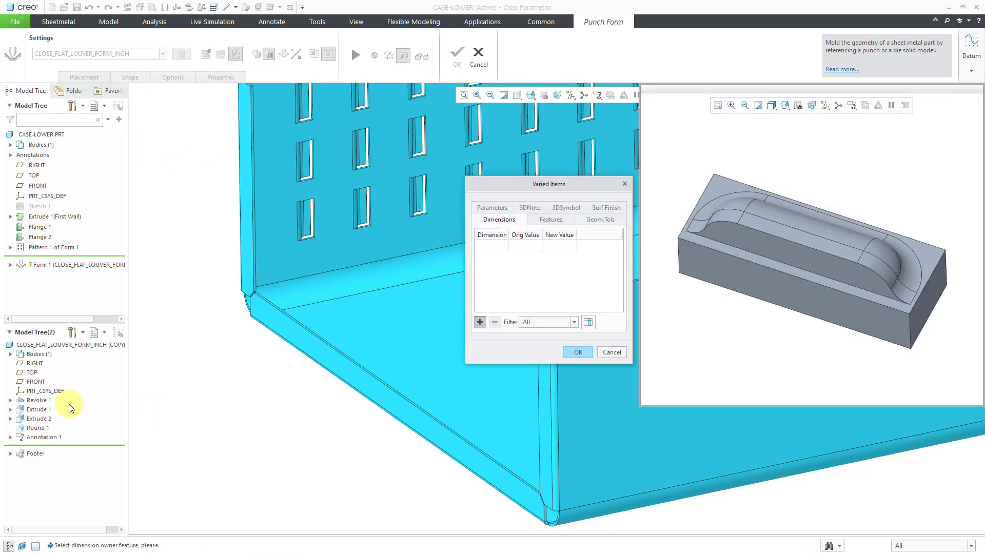
Add the punch model's 1.50, .28 and .12 dimensions to the varied items table.
left_click(43, 401)
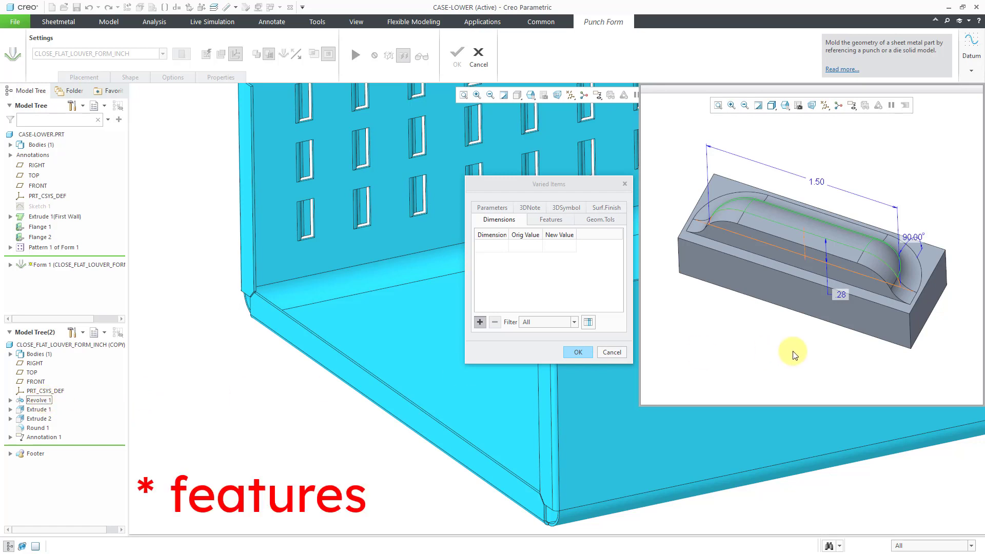
middle_click_drag(794, 334, 823, 164)
left_click(817, 147)
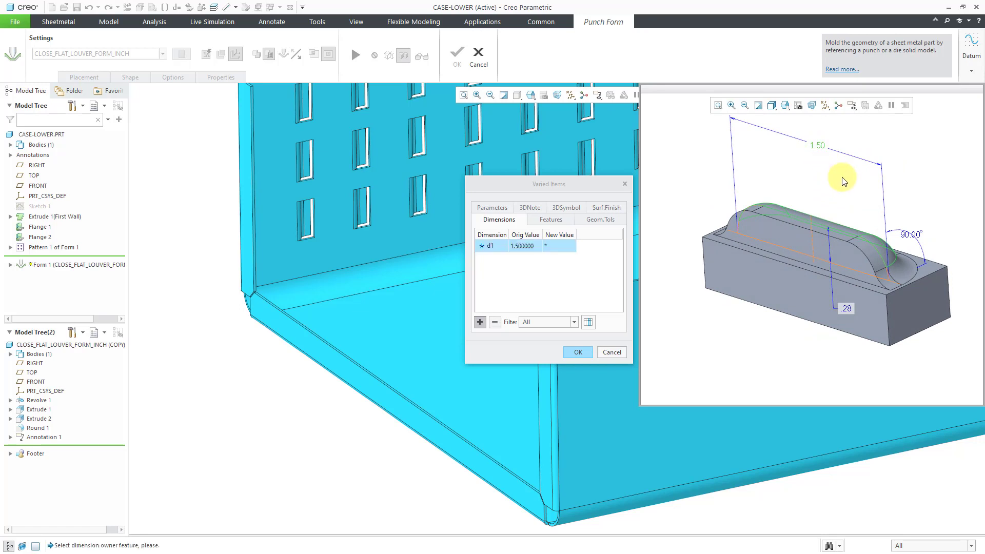
left_click(847, 310)
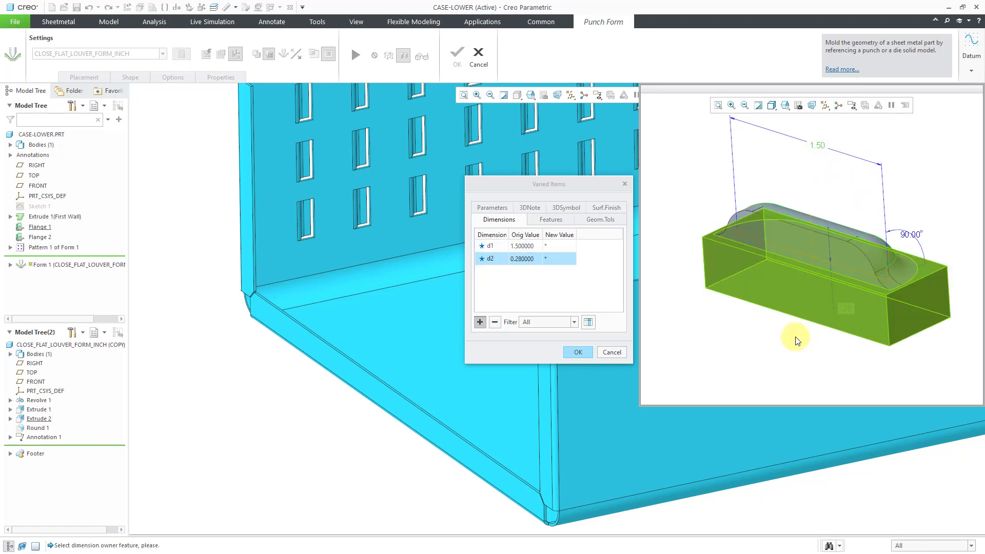
left_click(38, 409)
middle_click_drag(821, 313, 850, 298)
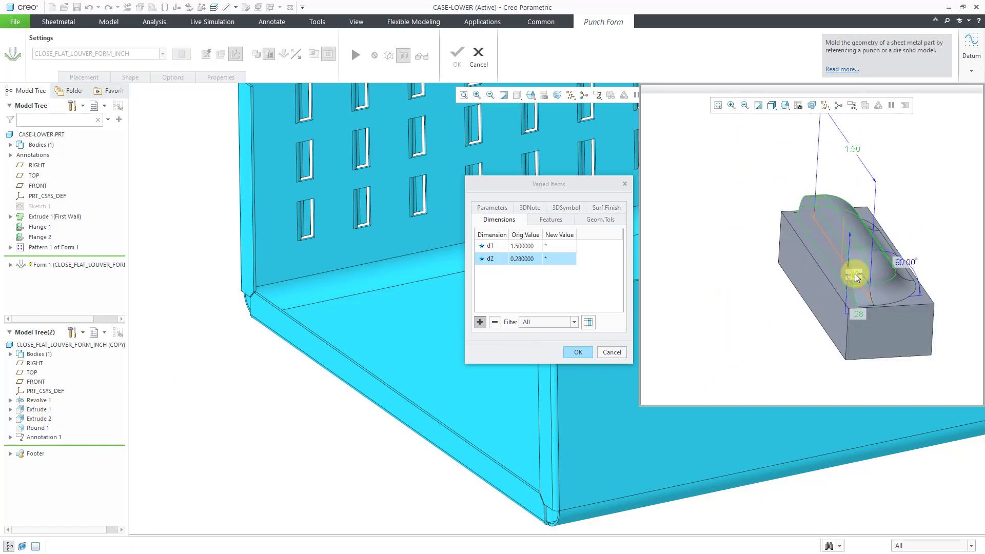
left_click(854, 275)
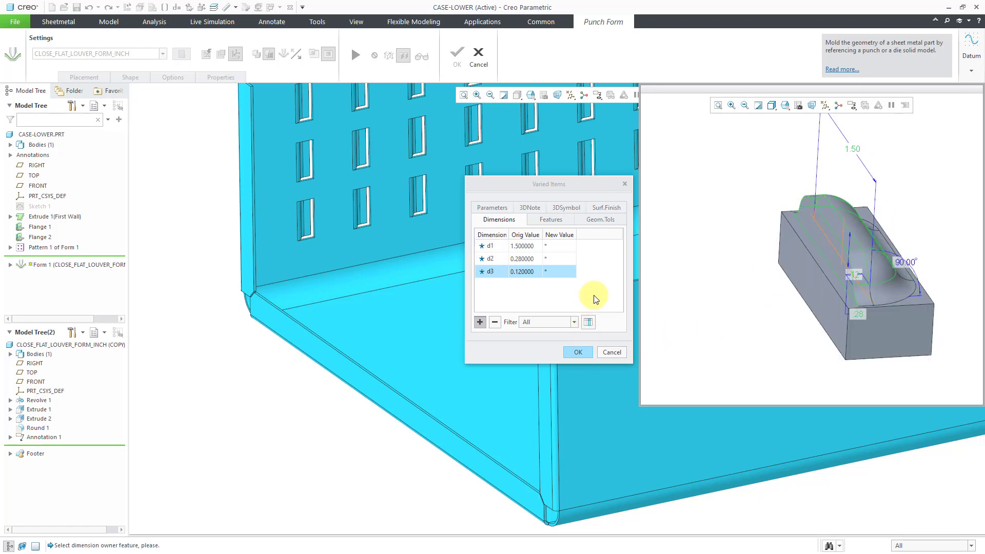
Set the new value of the punch model's length dimension d1 to 1.2 and accept the varied items.
left_click(558, 245)
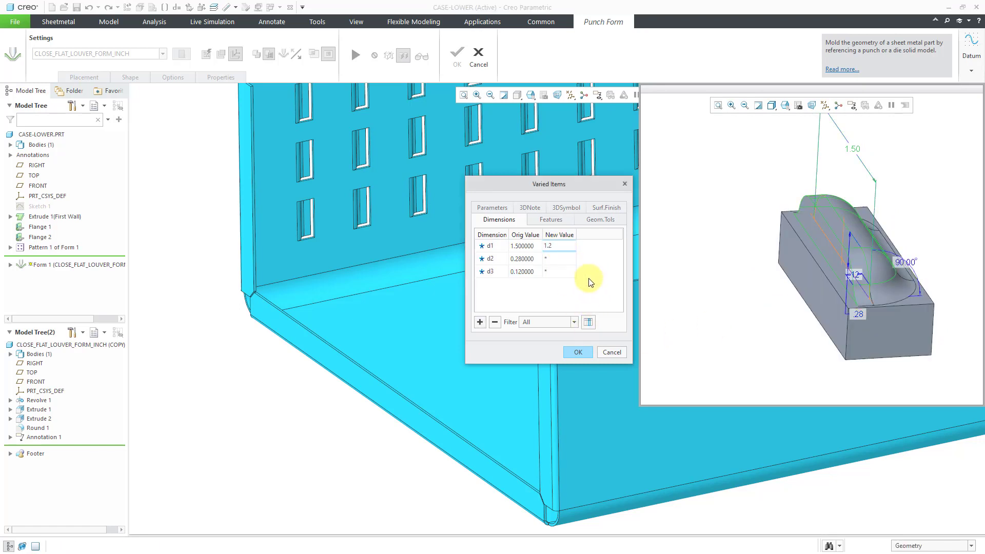
type("1.2")
key("Return")
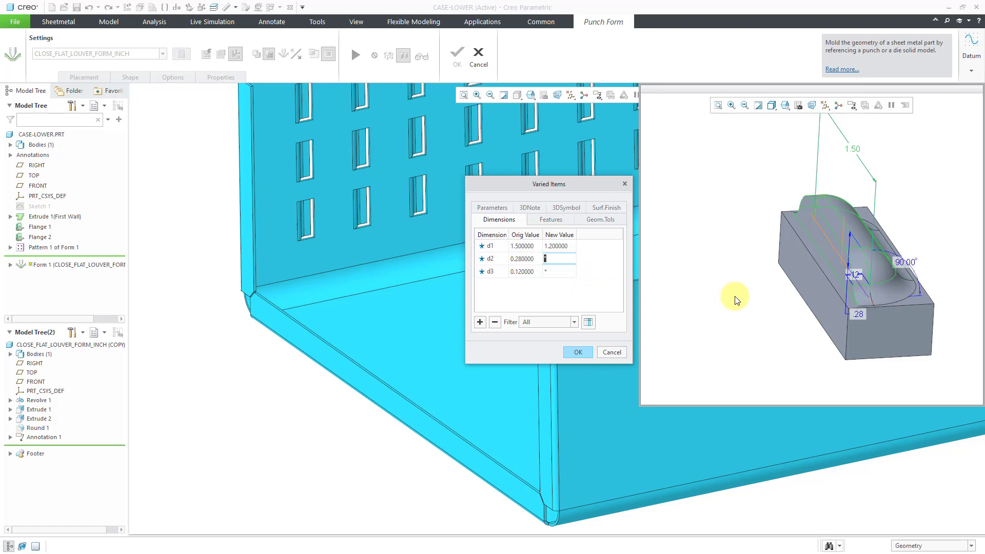
mouse_move(805, 294)
middle_mouse_down()
mouse_move(805, 271)
mouse_move(812, 287)
middle_mouse_up()
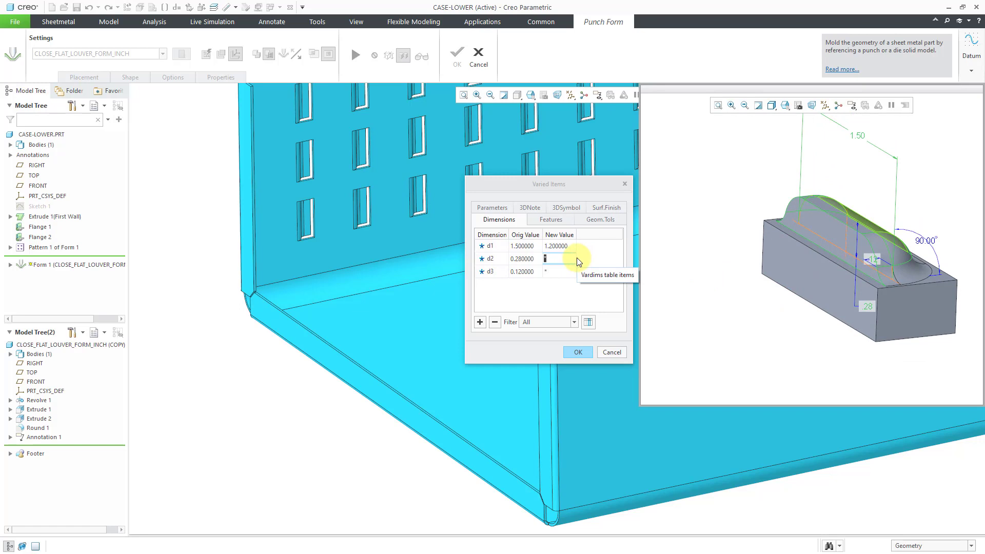
middle_click_drag(866, 266, 897, 255)
scroll(891, 268, "up", 3)
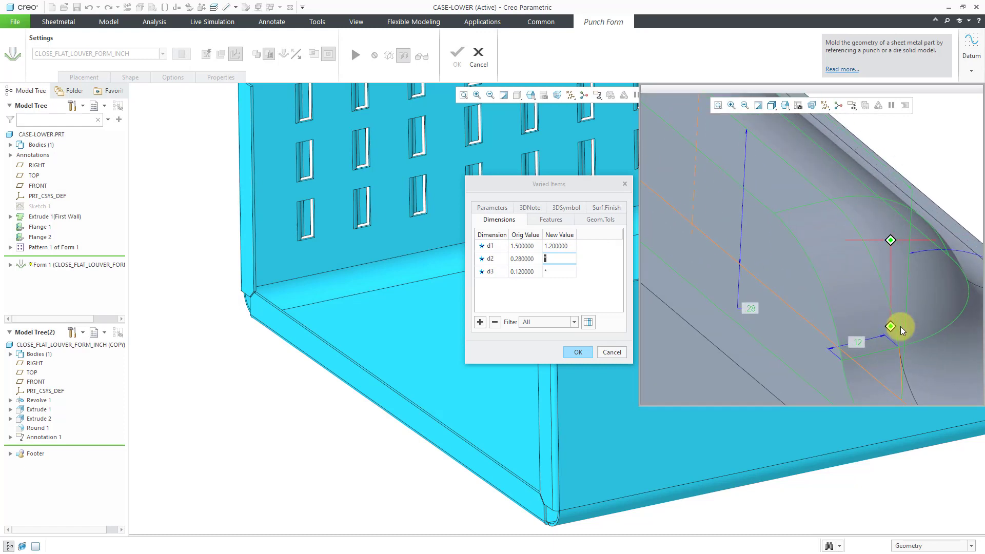
scroll(934, 329, "down", 3)
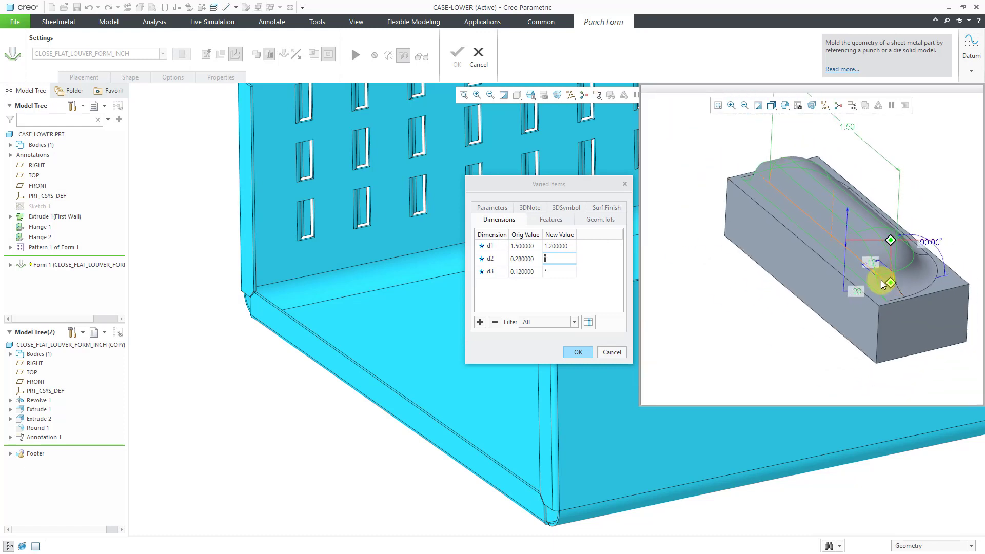
left_click(568, 272)
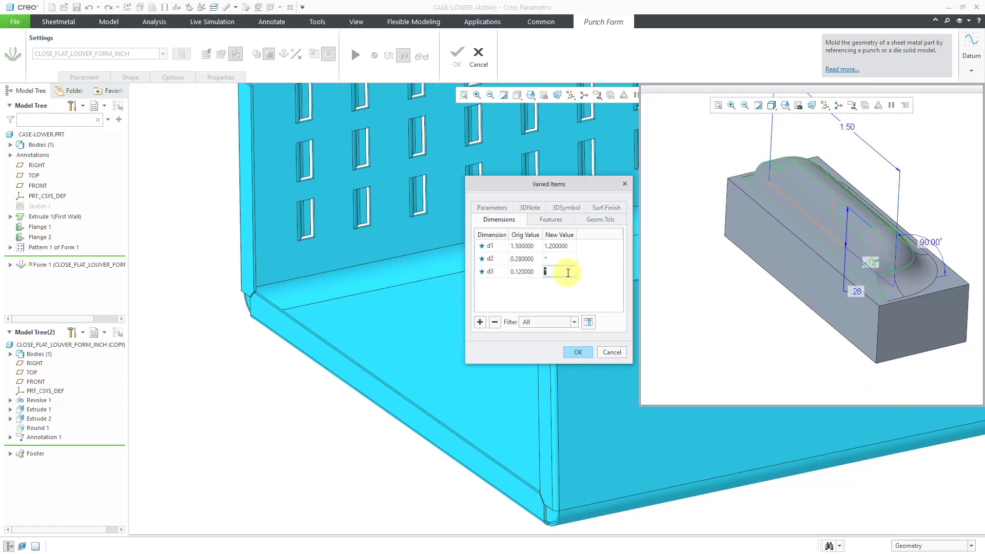
left_click(555, 260)
left_click(577, 353)
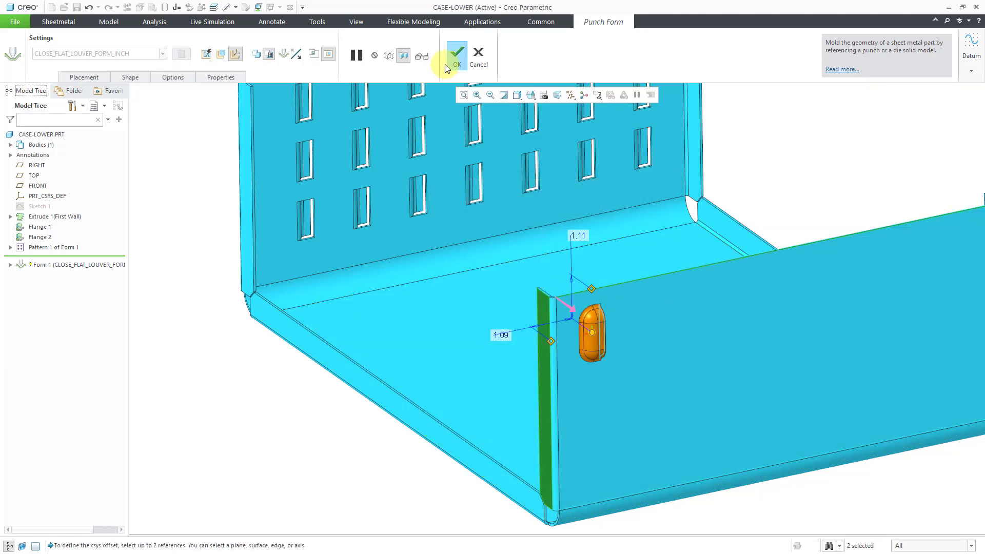
Complete the closed louver punch form and clear its selection.
left_click(456, 54)
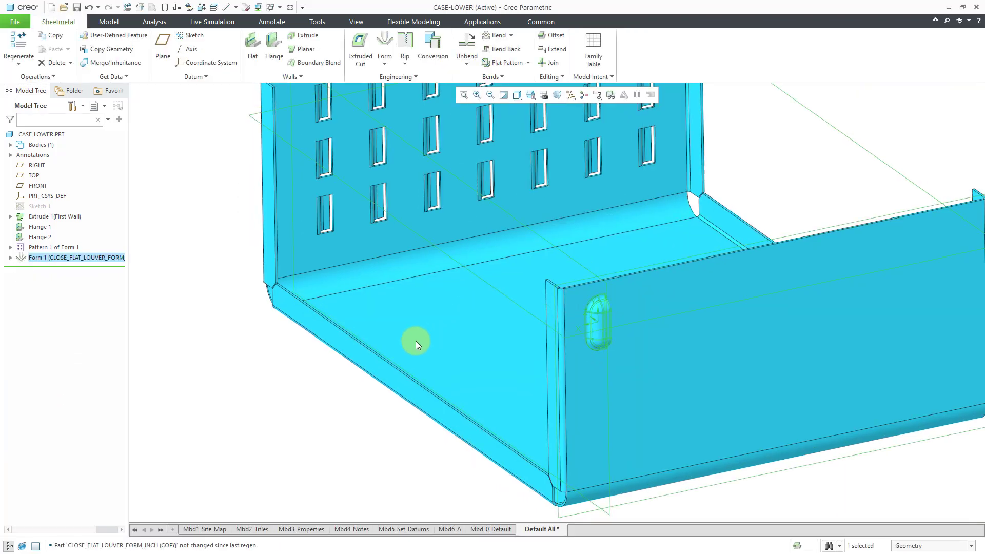
scroll(415, 340, "down", 3)
left_click(400, 420)
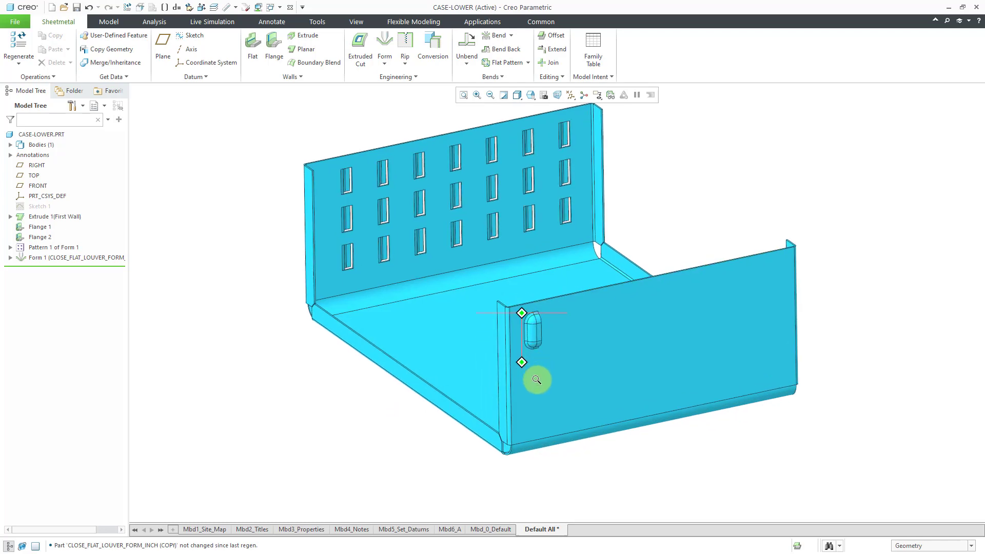
scroll(536, 379, "up", 3)
scroll(540, 405, "down", 3)
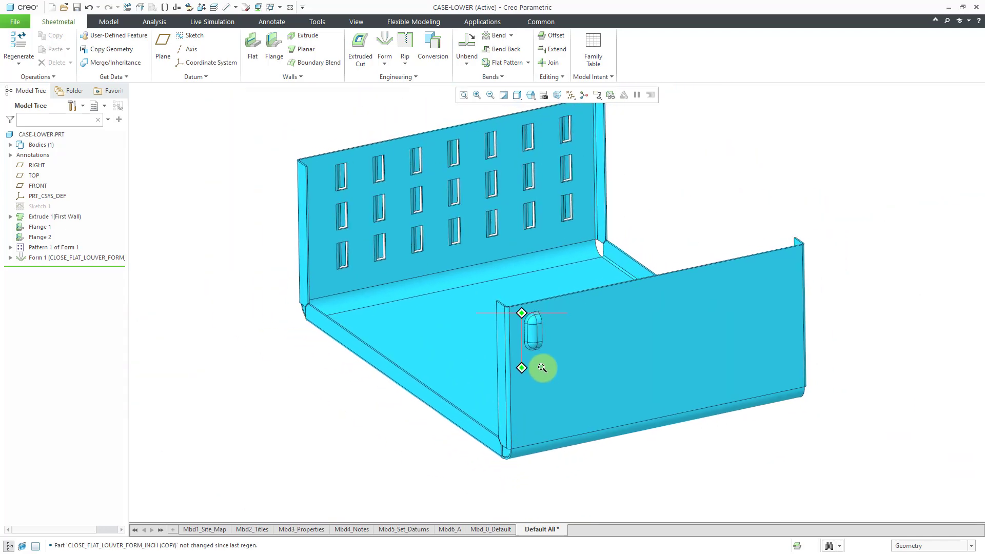